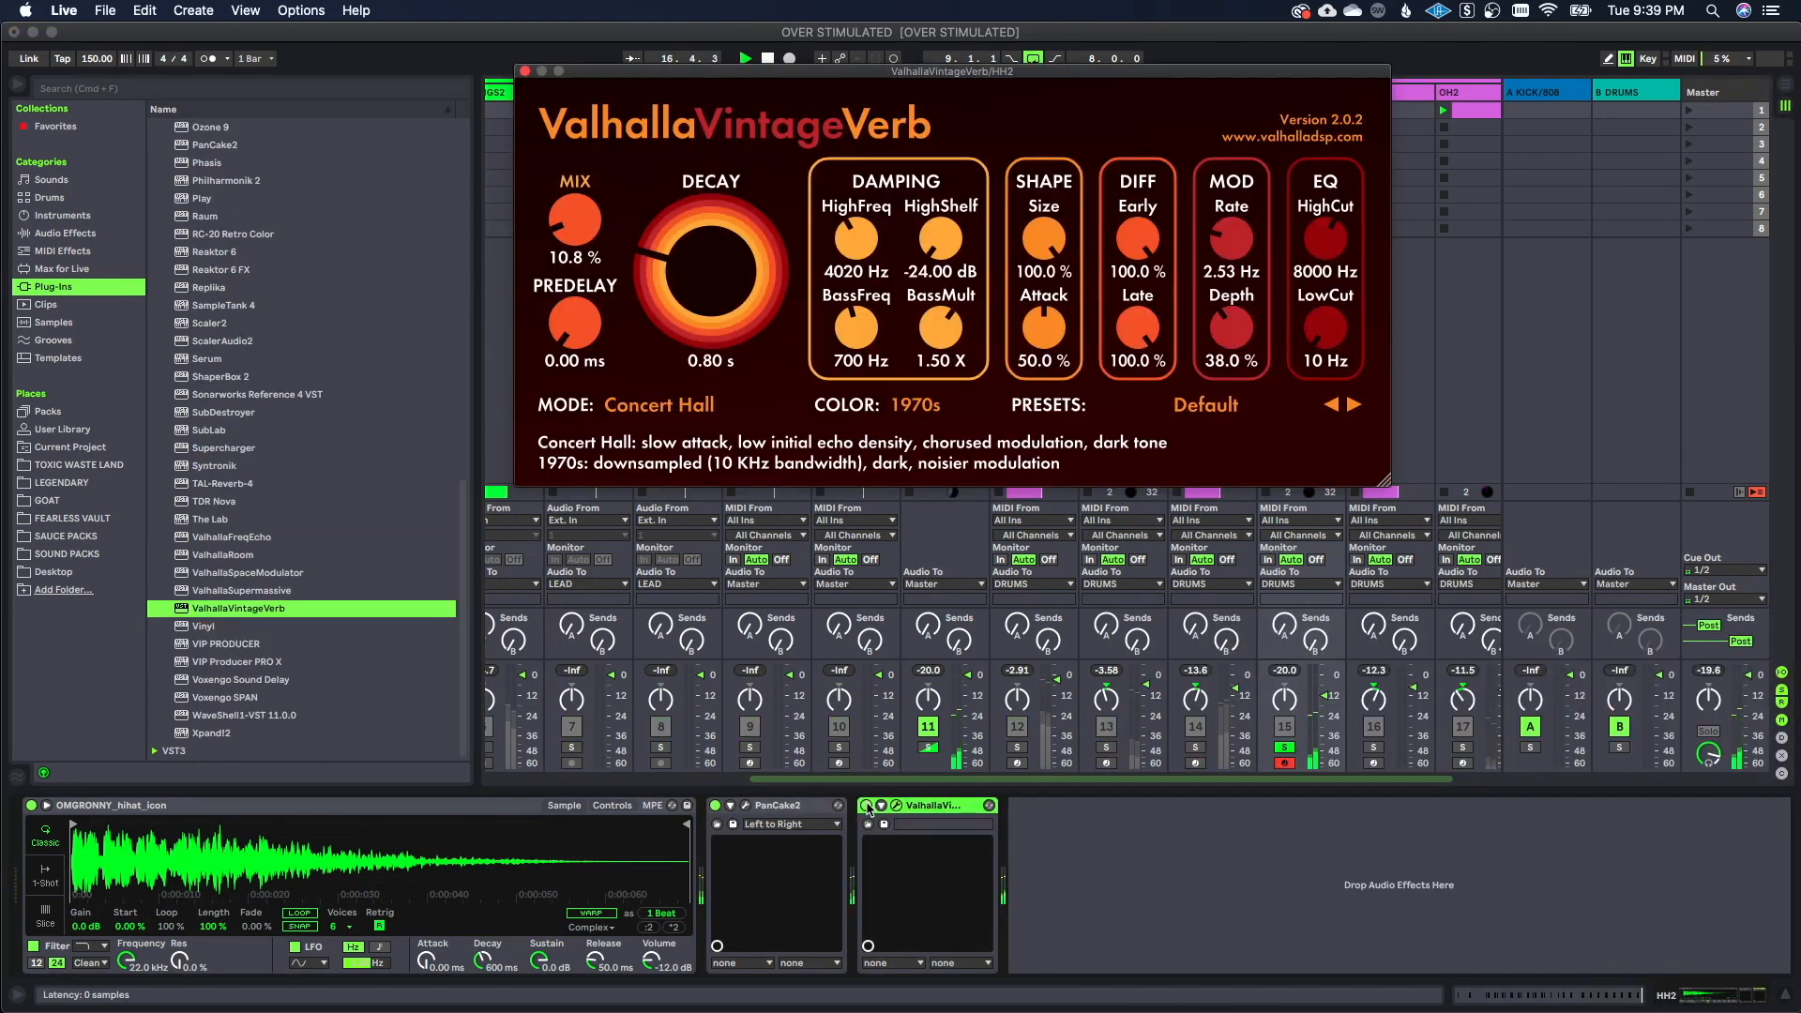
Toggle the ValhallaVintageVerb effect on the HH2 track
left_click(869, 808)
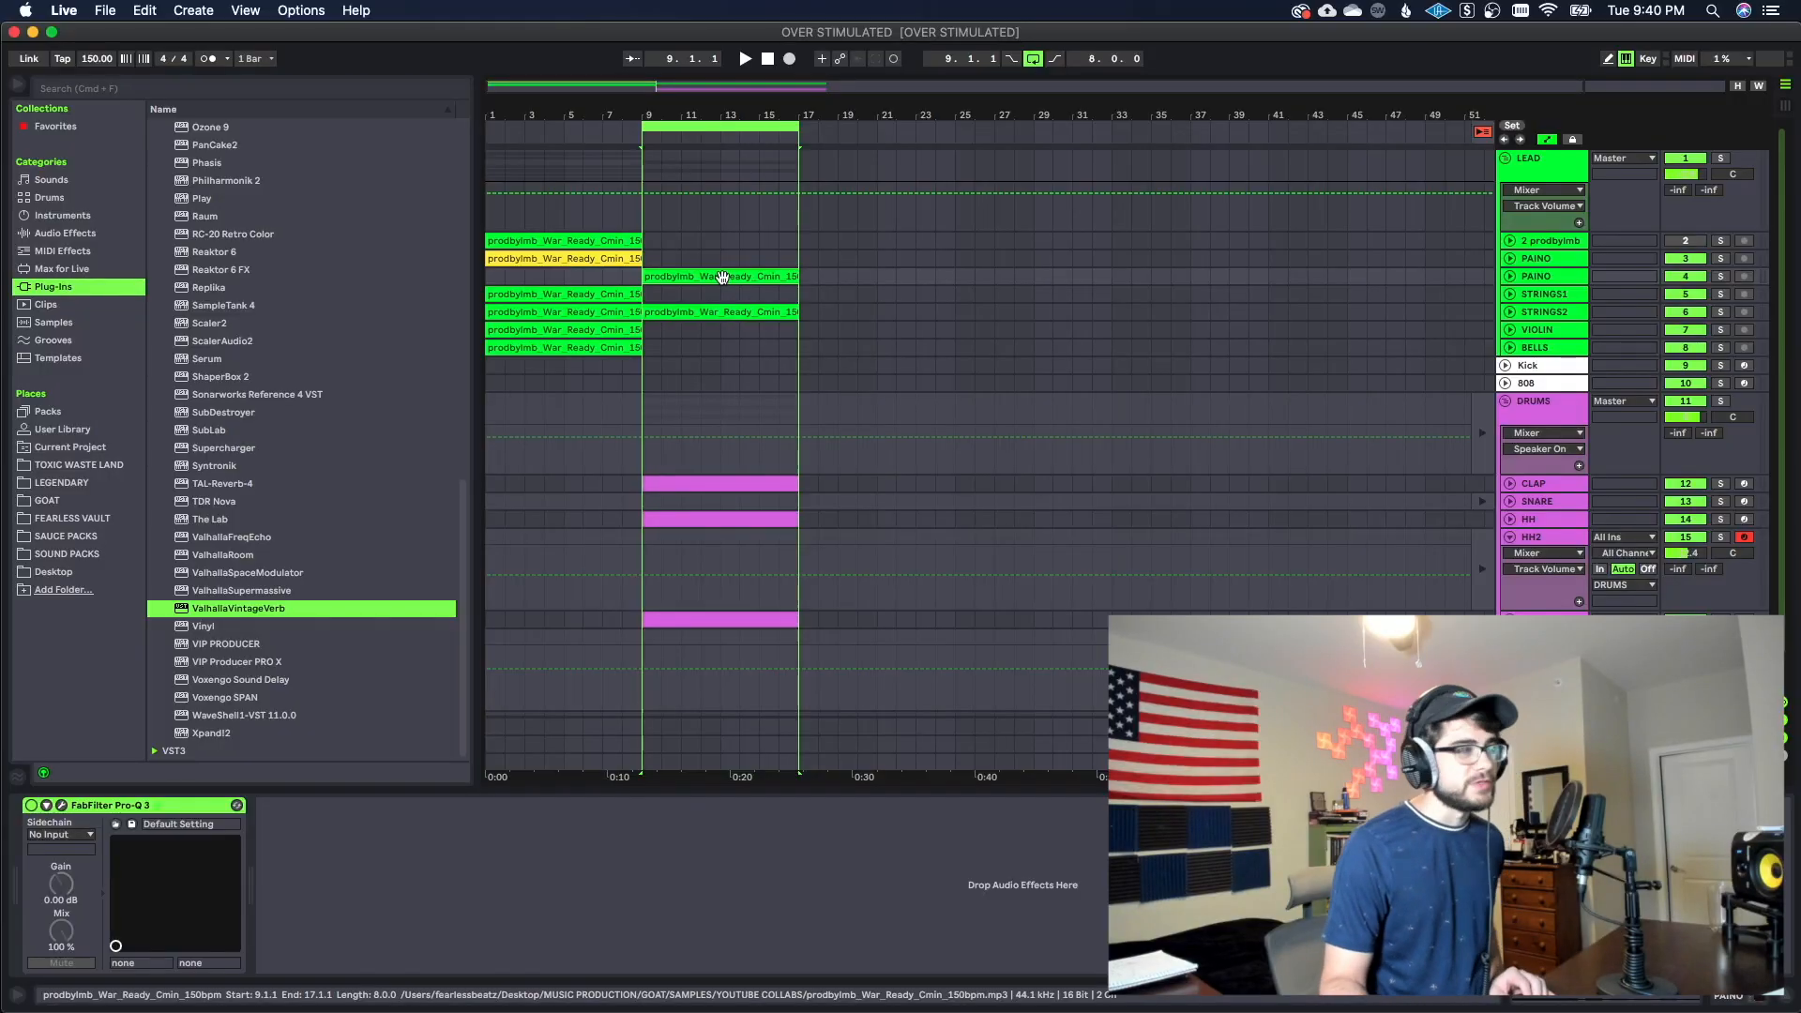
Convert the PAINO audio clip starting at bar 9 into harmony MIDI on the 808 track
left_click_drag(722, 277, 741, 388)
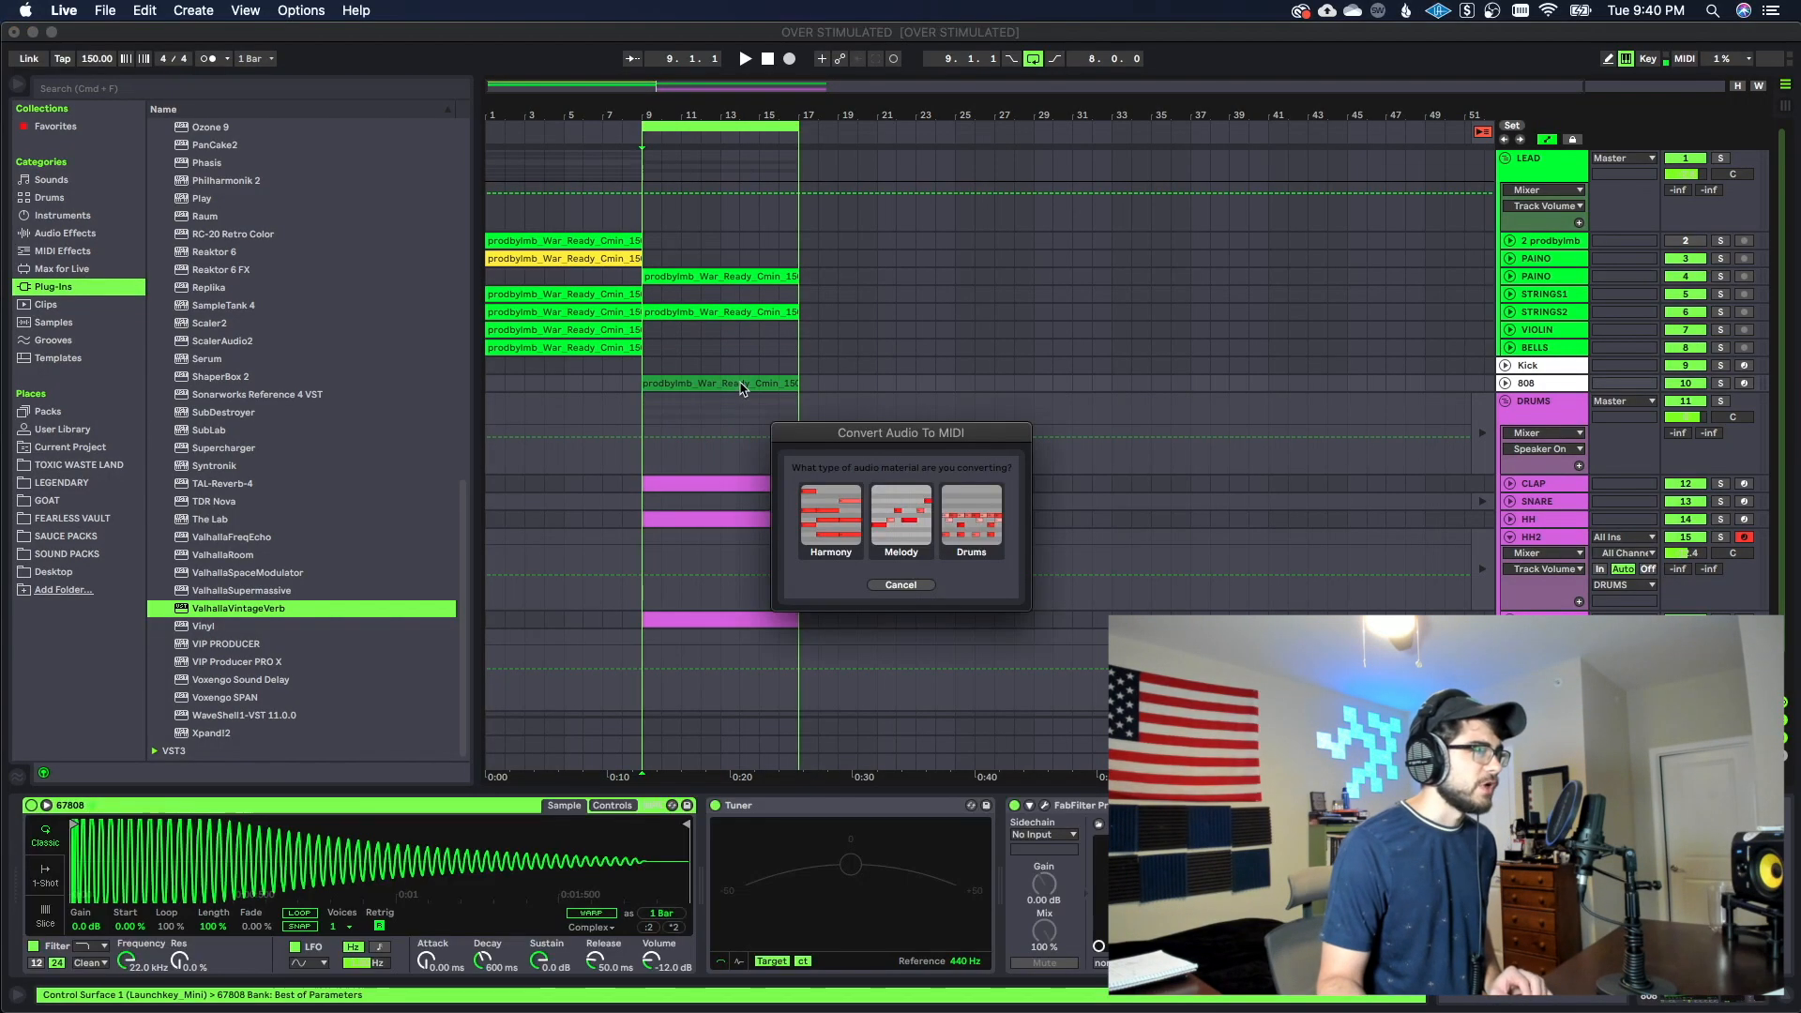
left_click(833, 513)
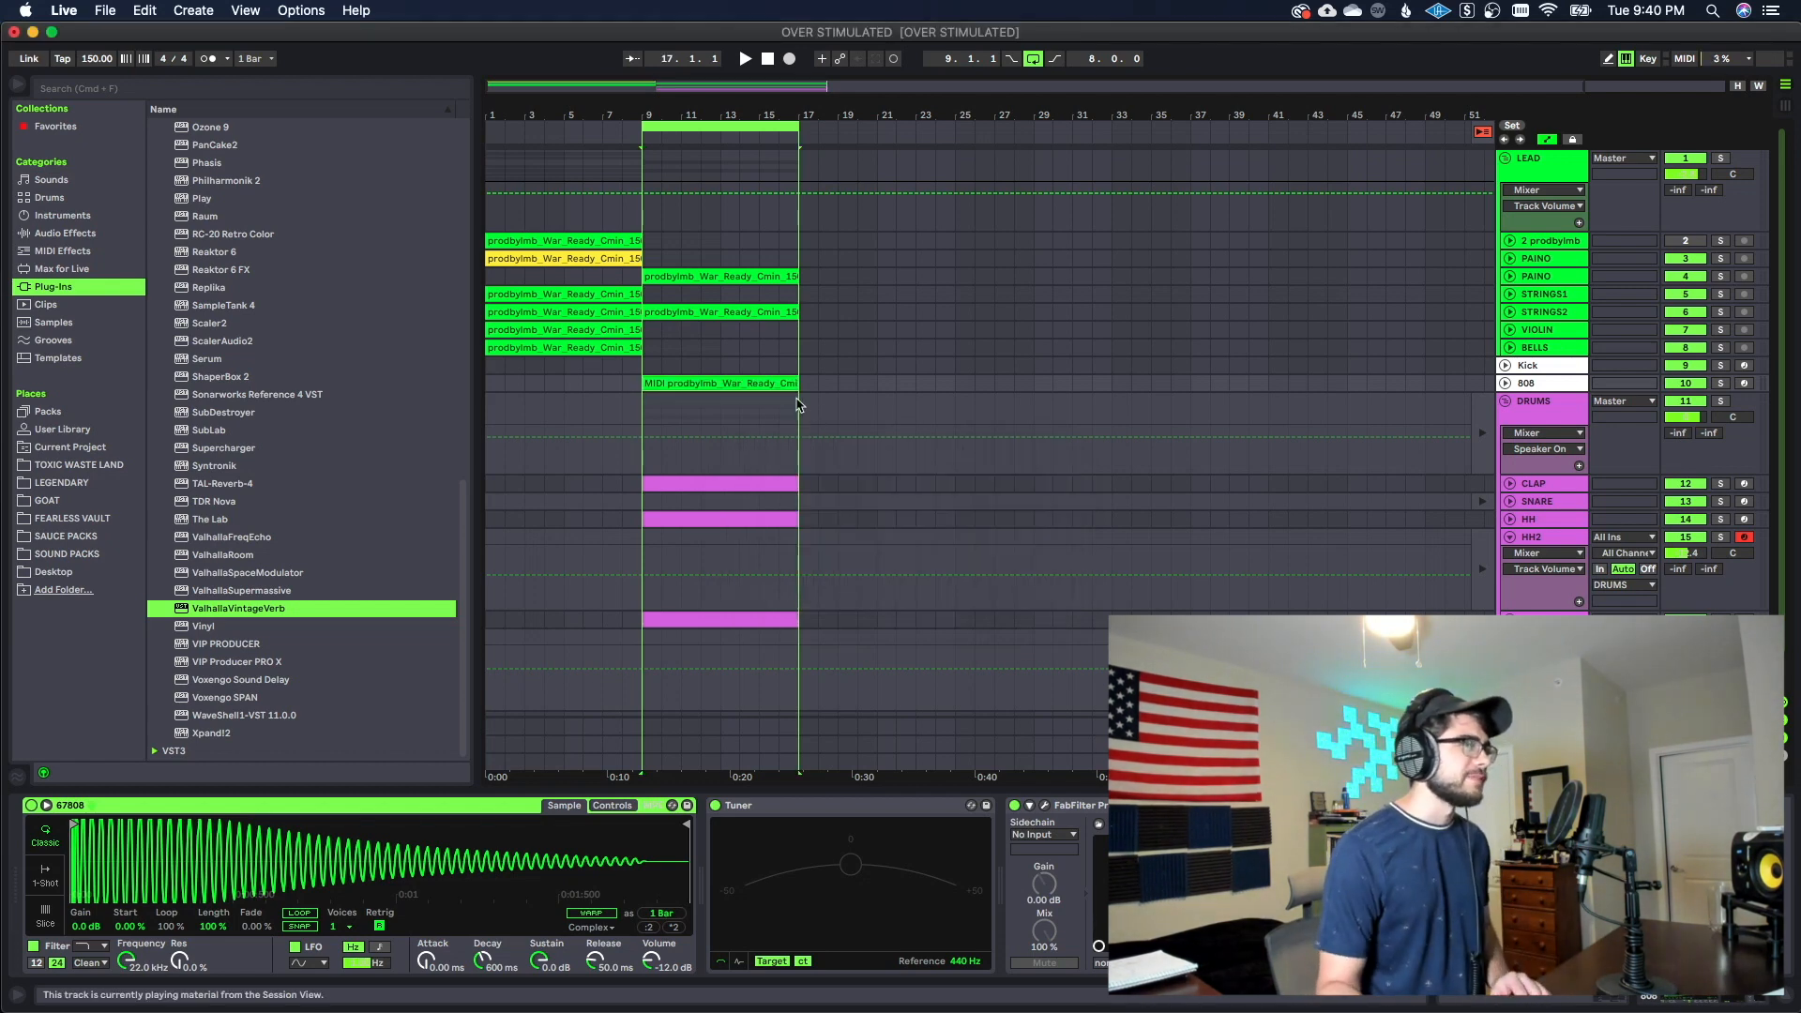
Open the converted 808 MIDI clip and turn on scale highlighting with a Minor scale
double_click(779, 384)
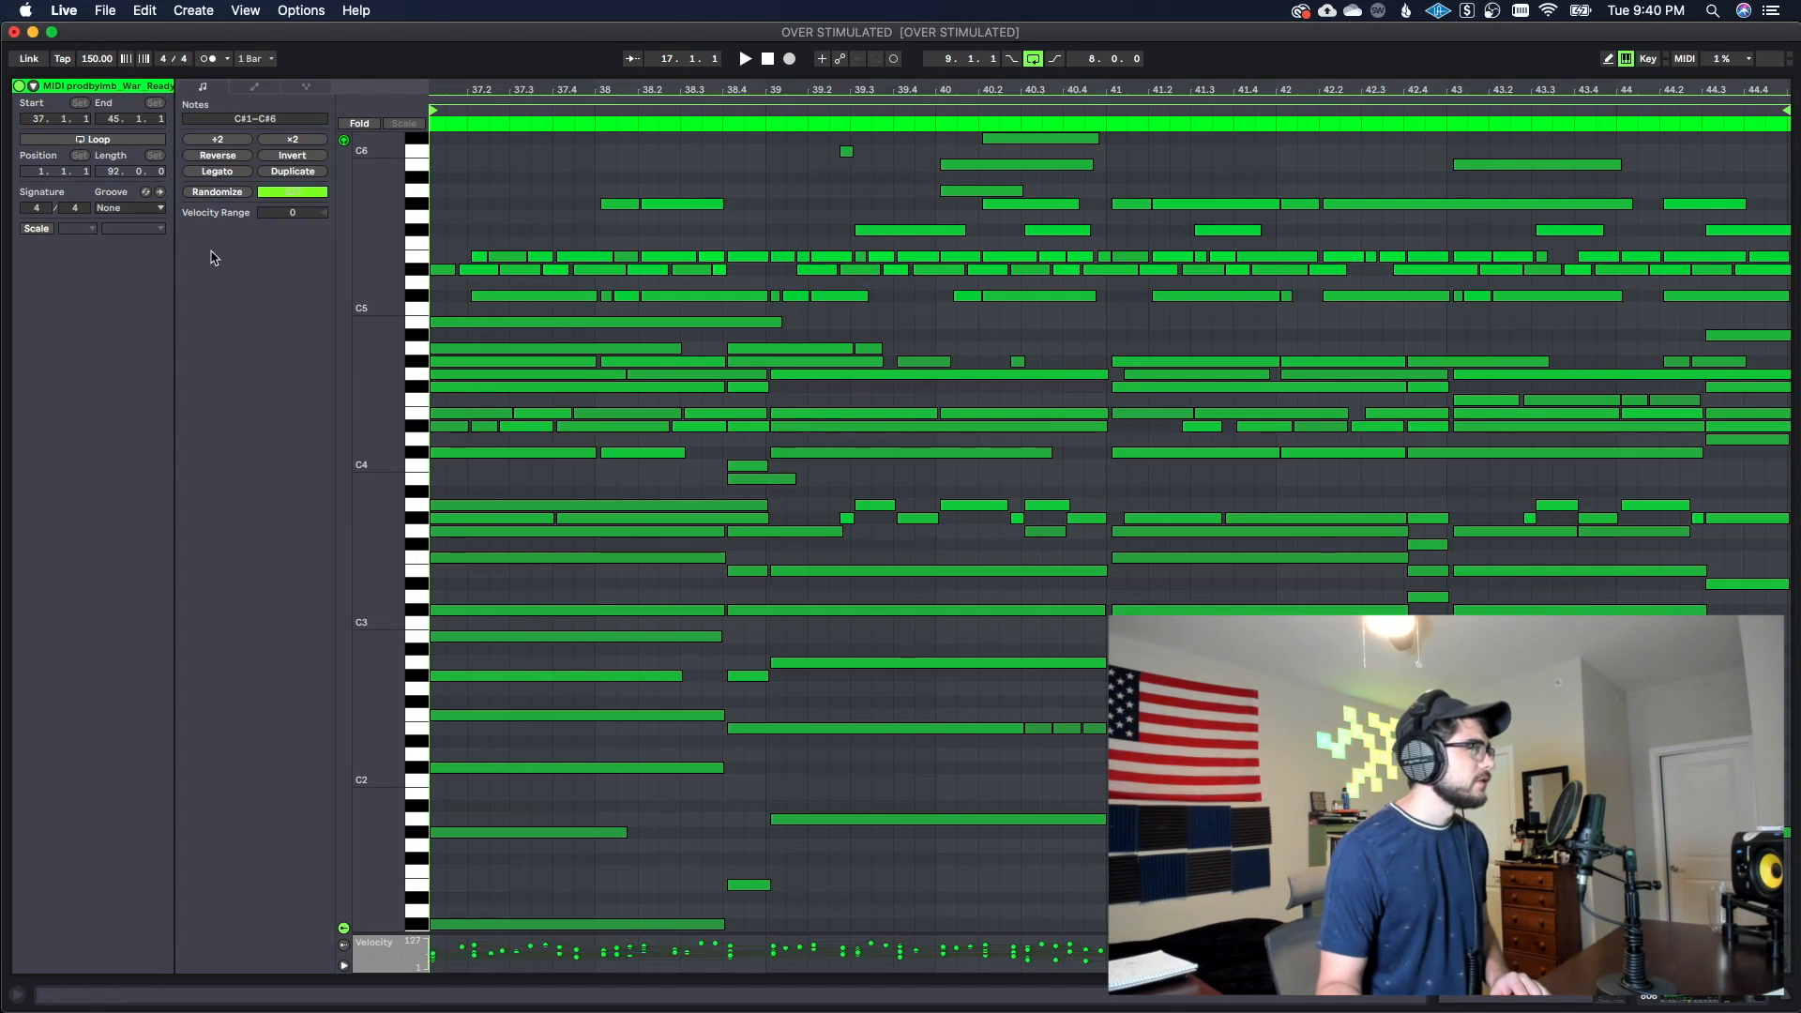
left_click(34, 229)
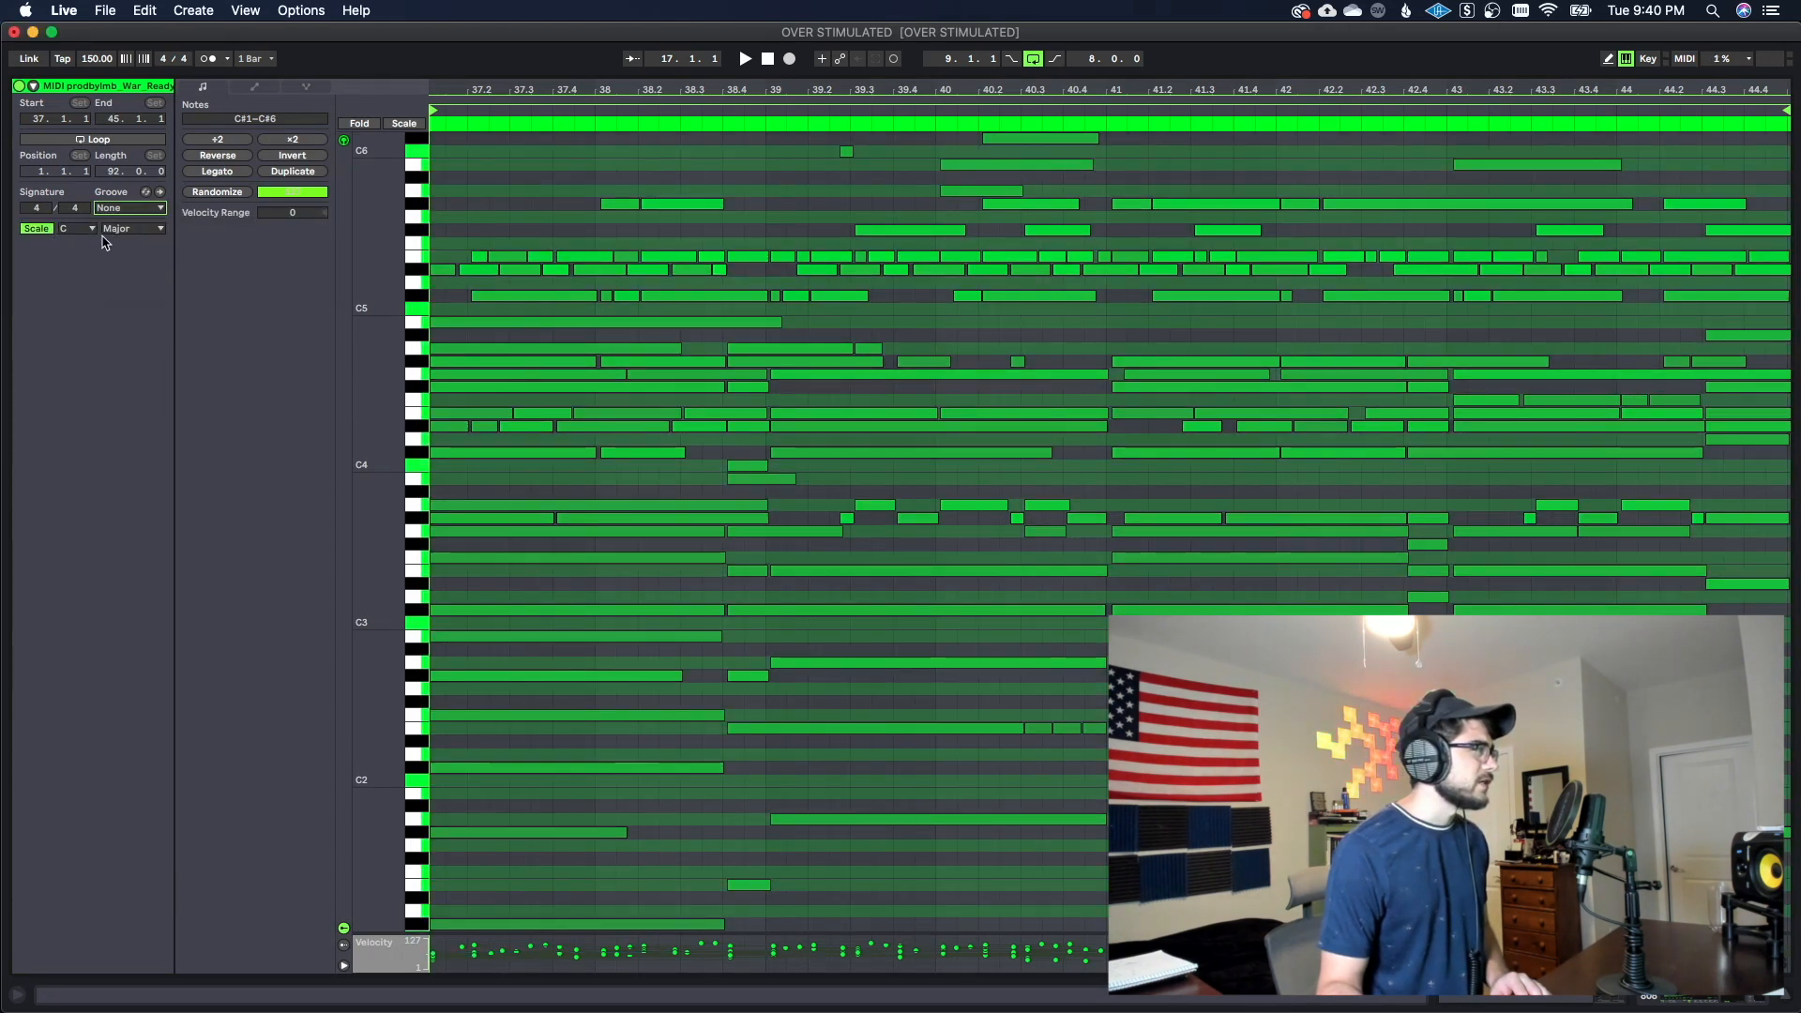
left_click(132, 228)
left_click(168, 260)
Clear the surplus notes above C3 between about bars 38 and 42, one group at a time
left_click_drag(670, 231, 1090, 620)
key("Delete")
left_click_drag(1116, 241, 1335, 628)
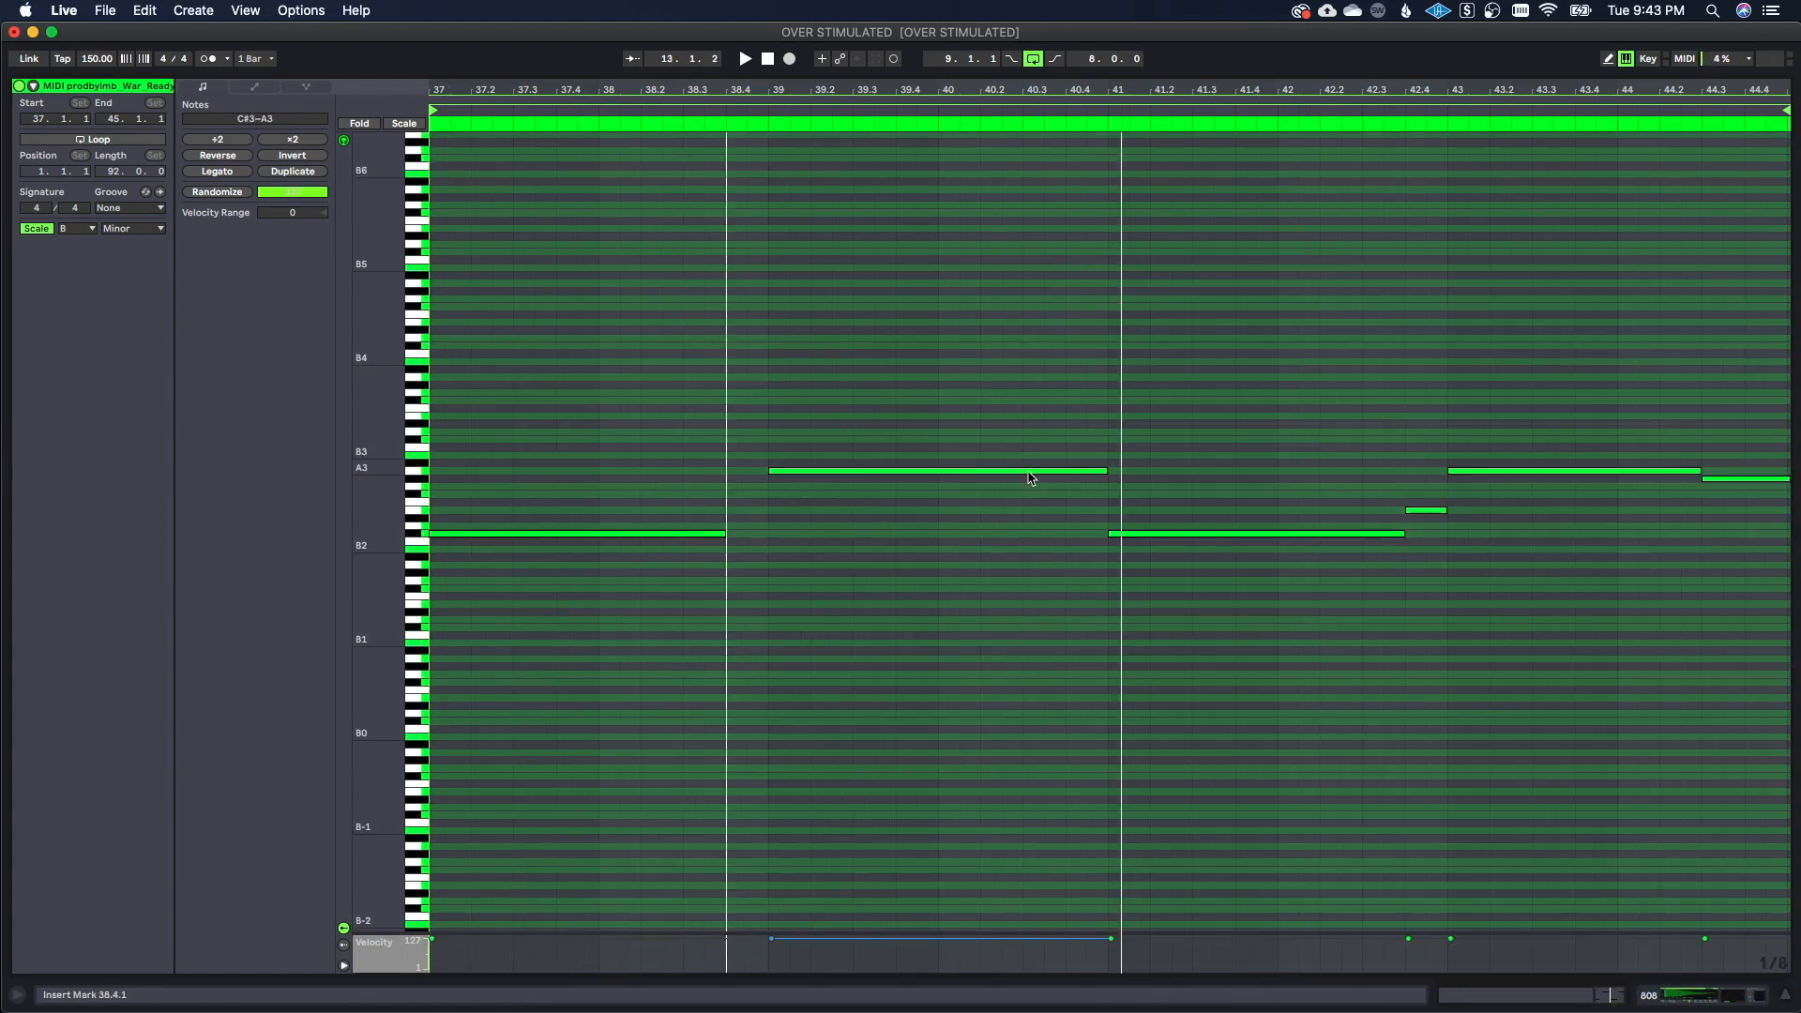
Shorten the bar 39 A3 note to end at 40.3.1 and fill the gap to bar 41 with short A3 notes on a triplet grid
left_click_drag(1103, 479, 1025, 485)
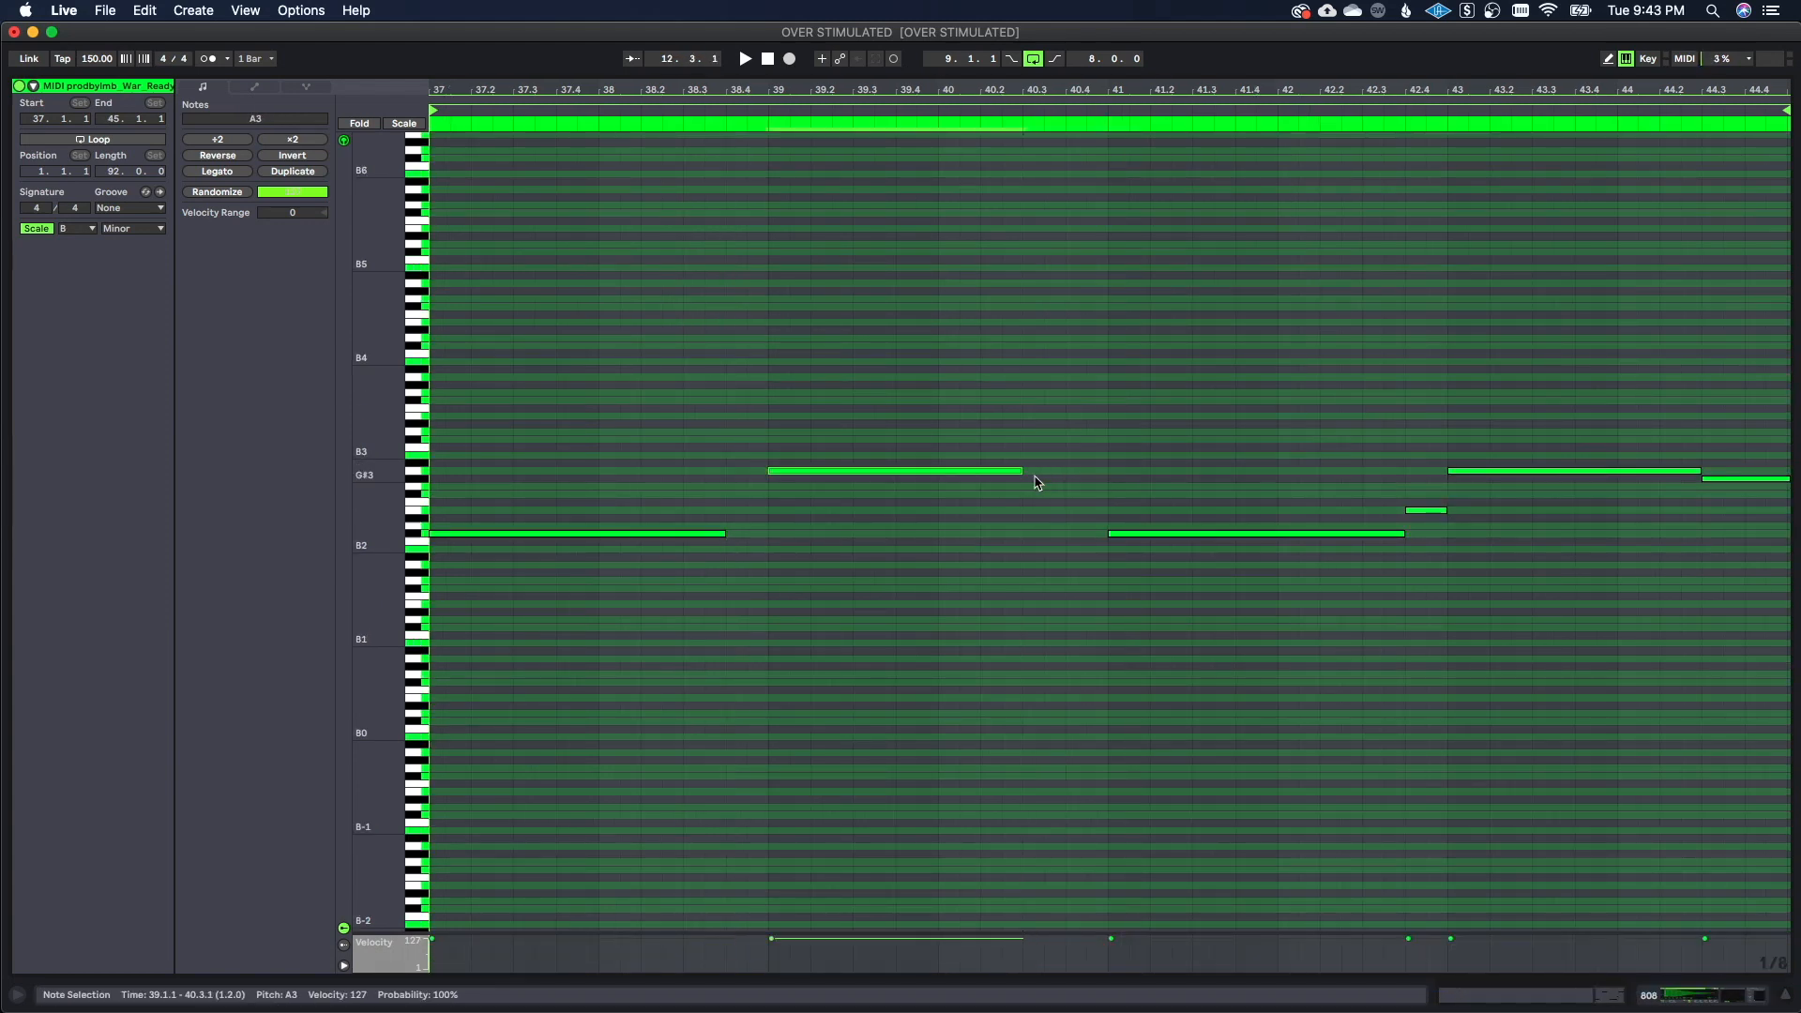
double_click(1035, 475)
right_click(1071, 501)
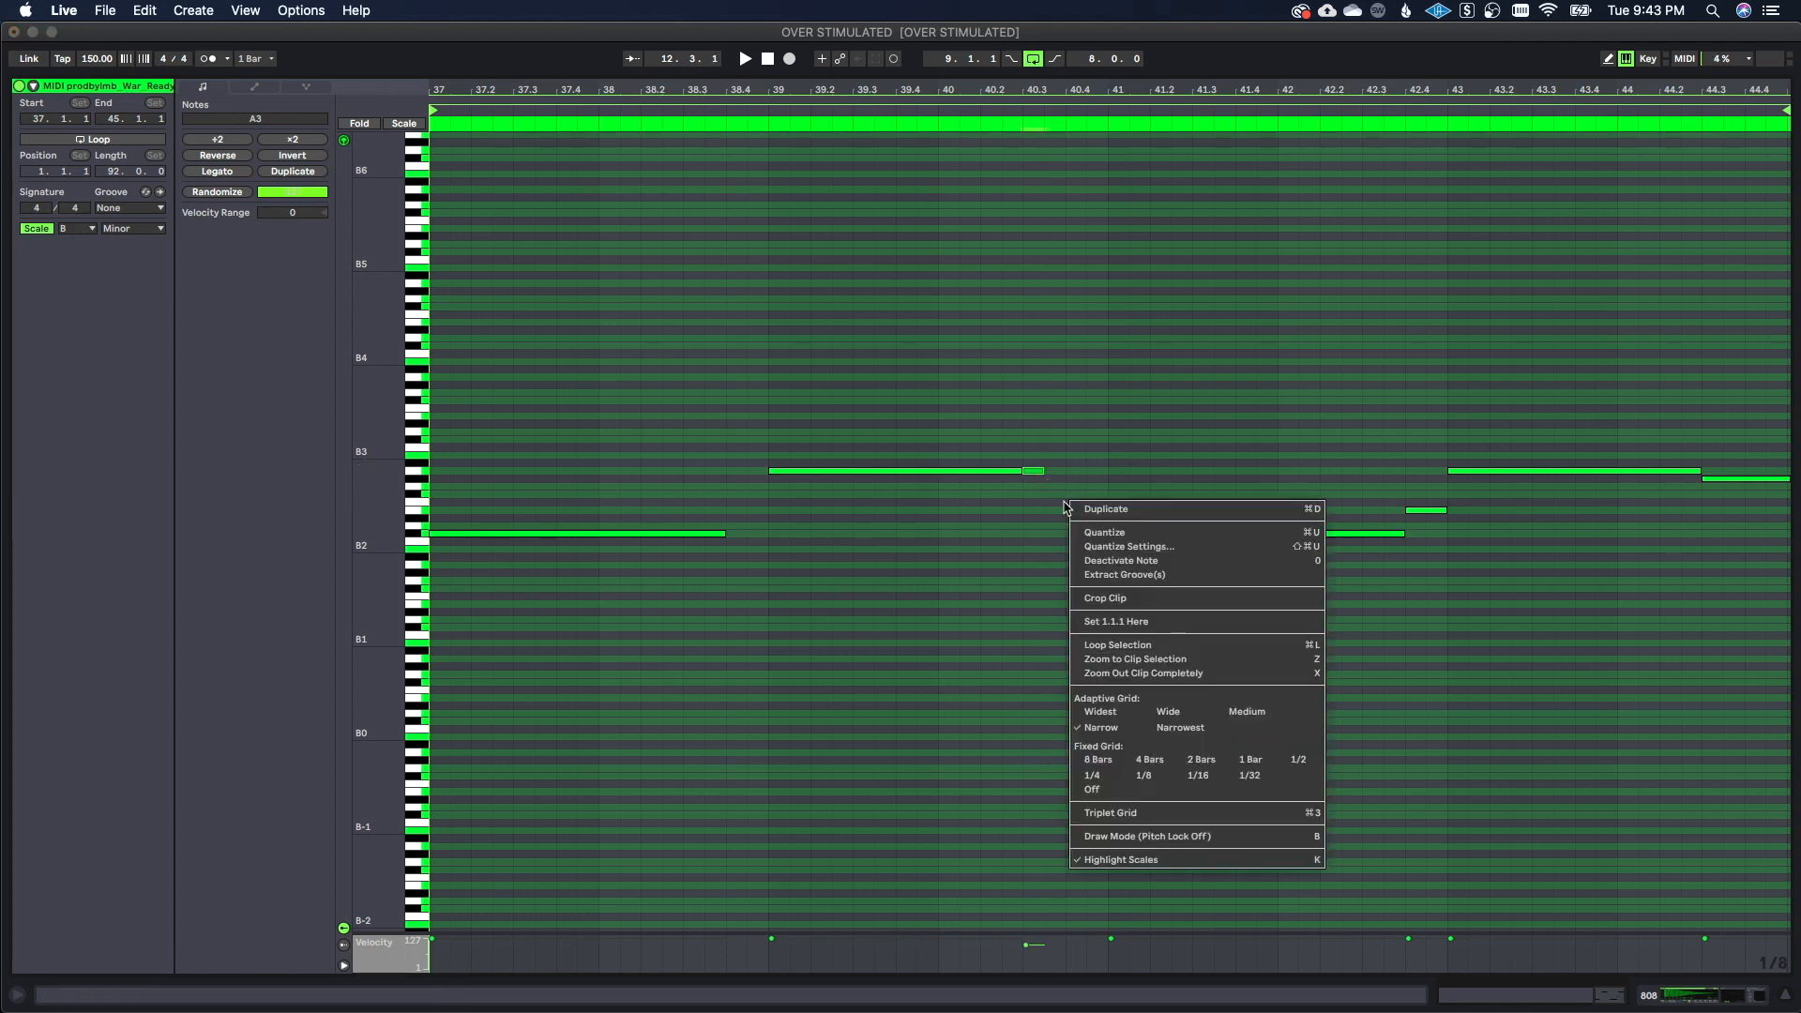
left_click(1125, 815)
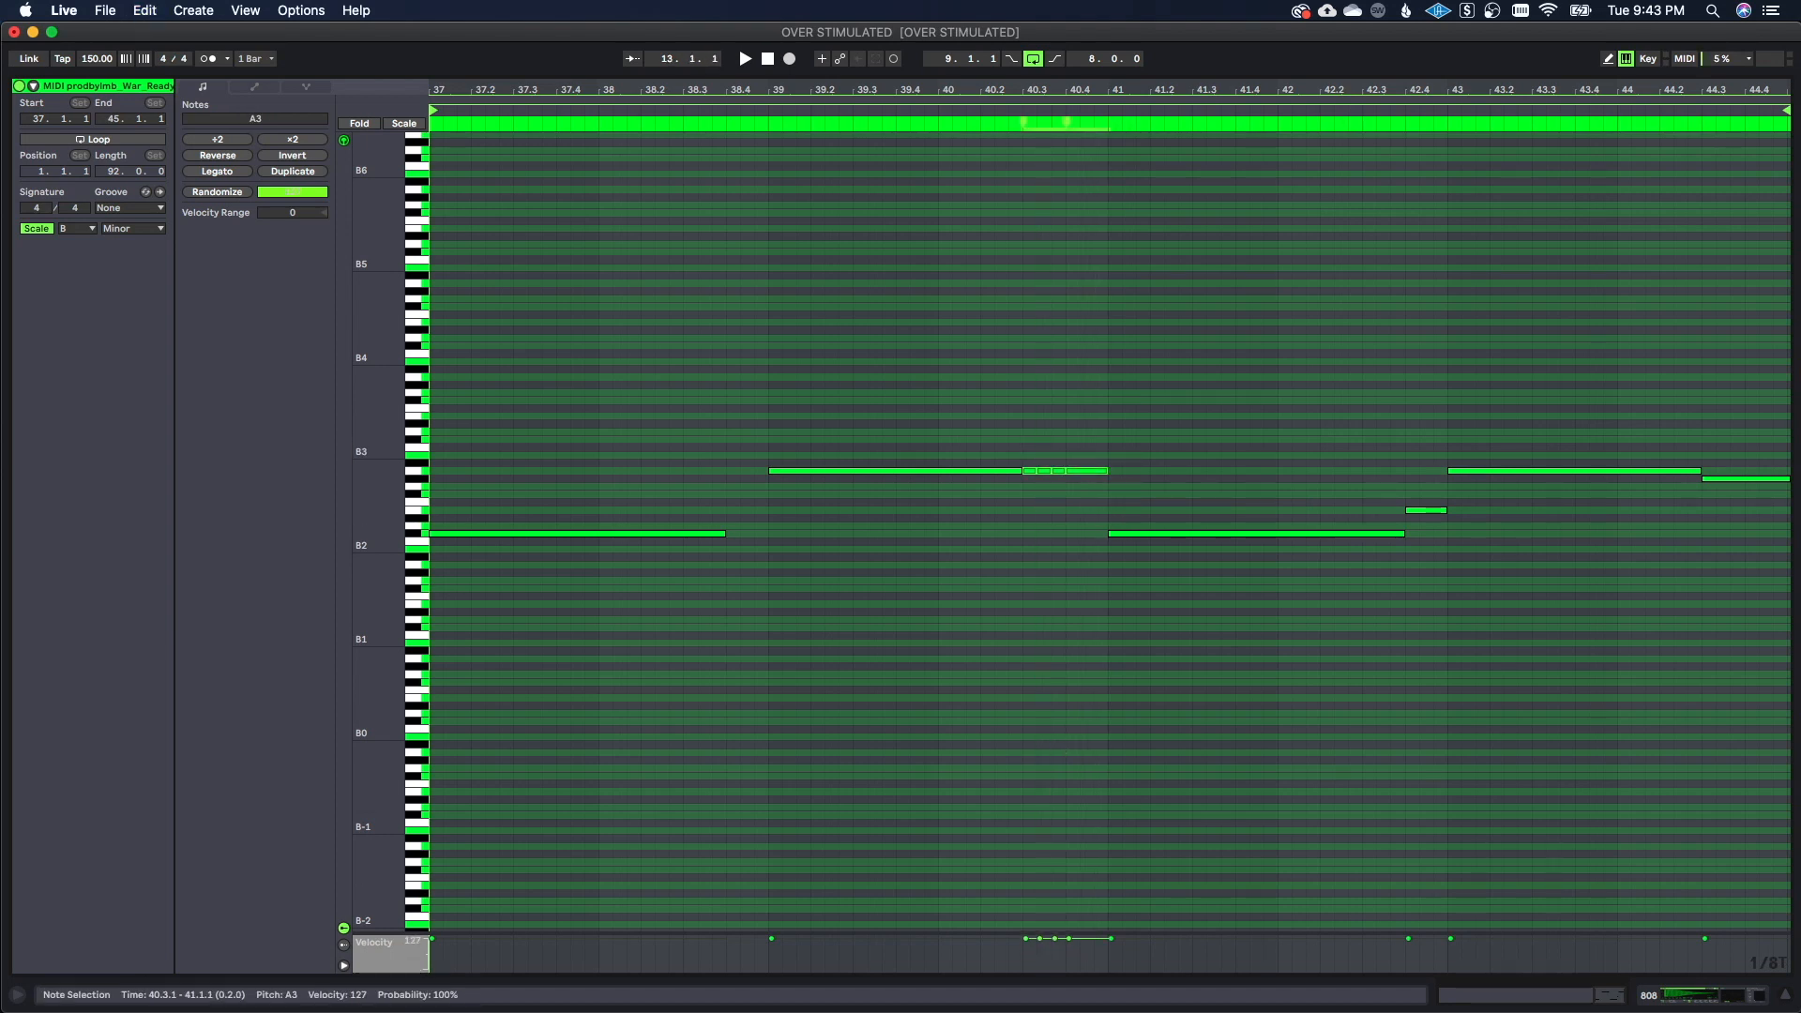
key("space")
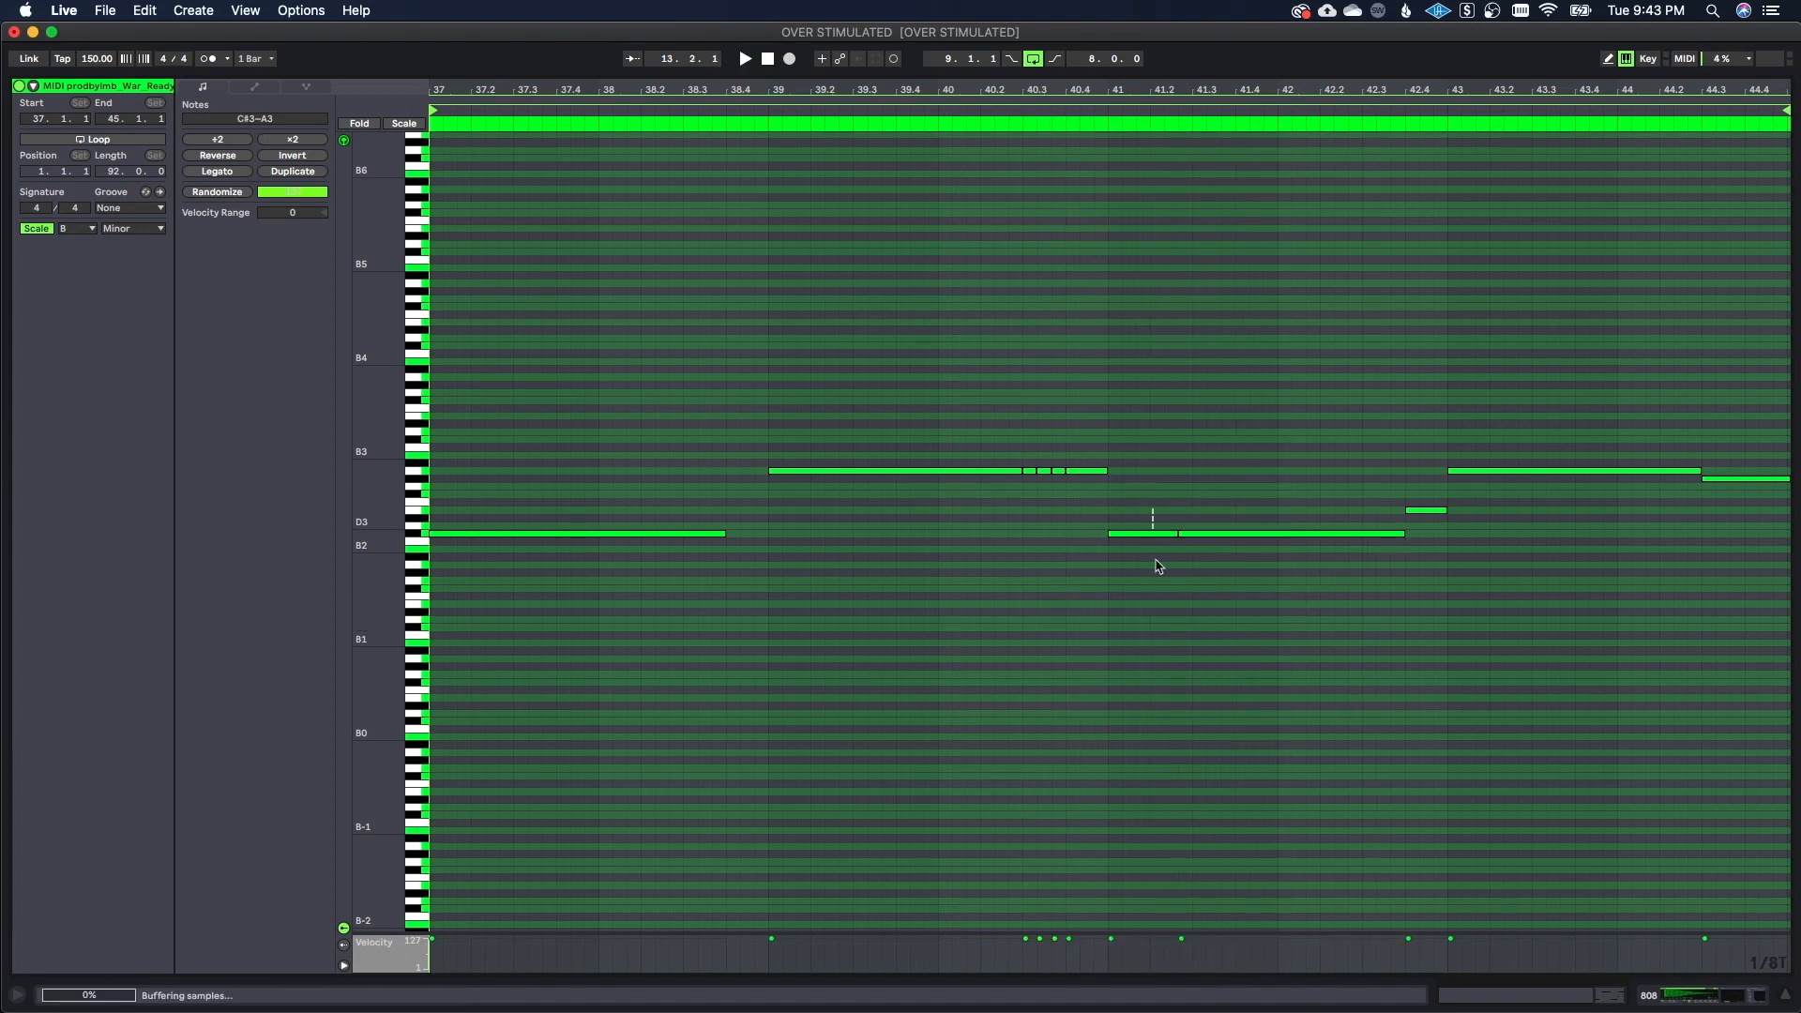
Break the bar 41 C#3 note into shorter repeats, with the last one running from 41.4.1 to 43.1.1, and audition the pattern
left_click(1159, 534)
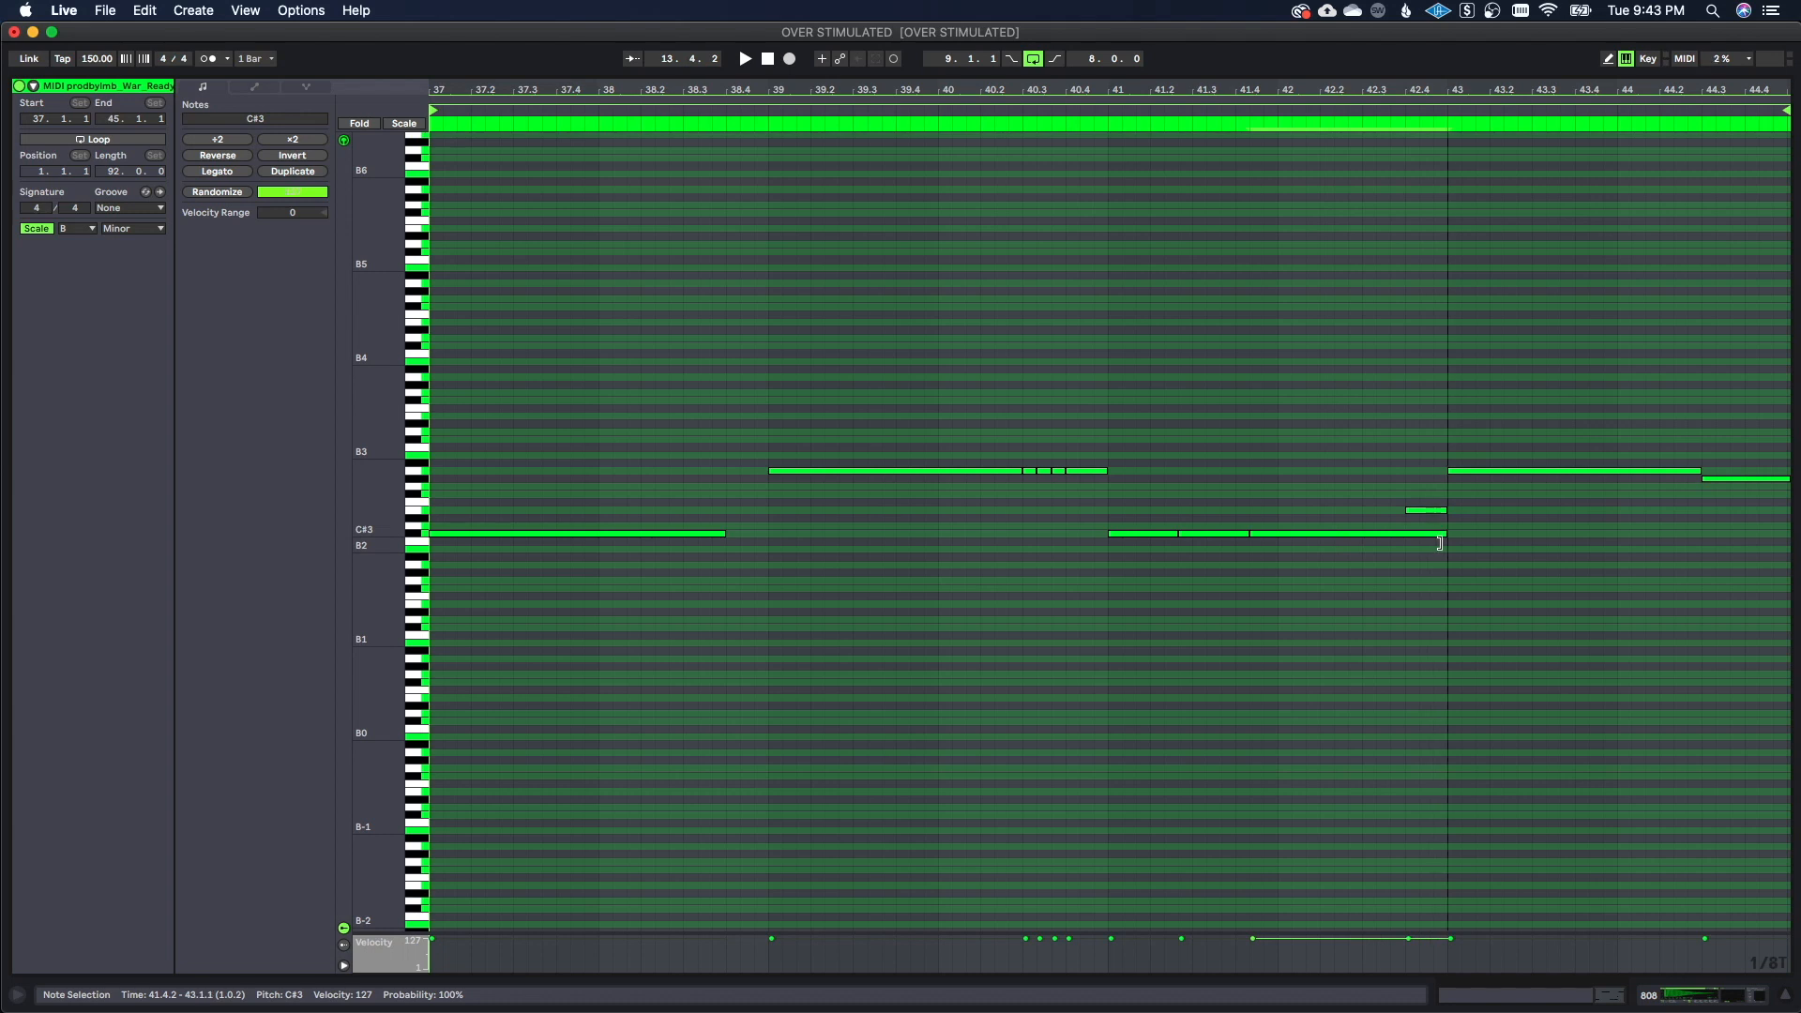
left_click_drag(1279, 535, 1265, 535)
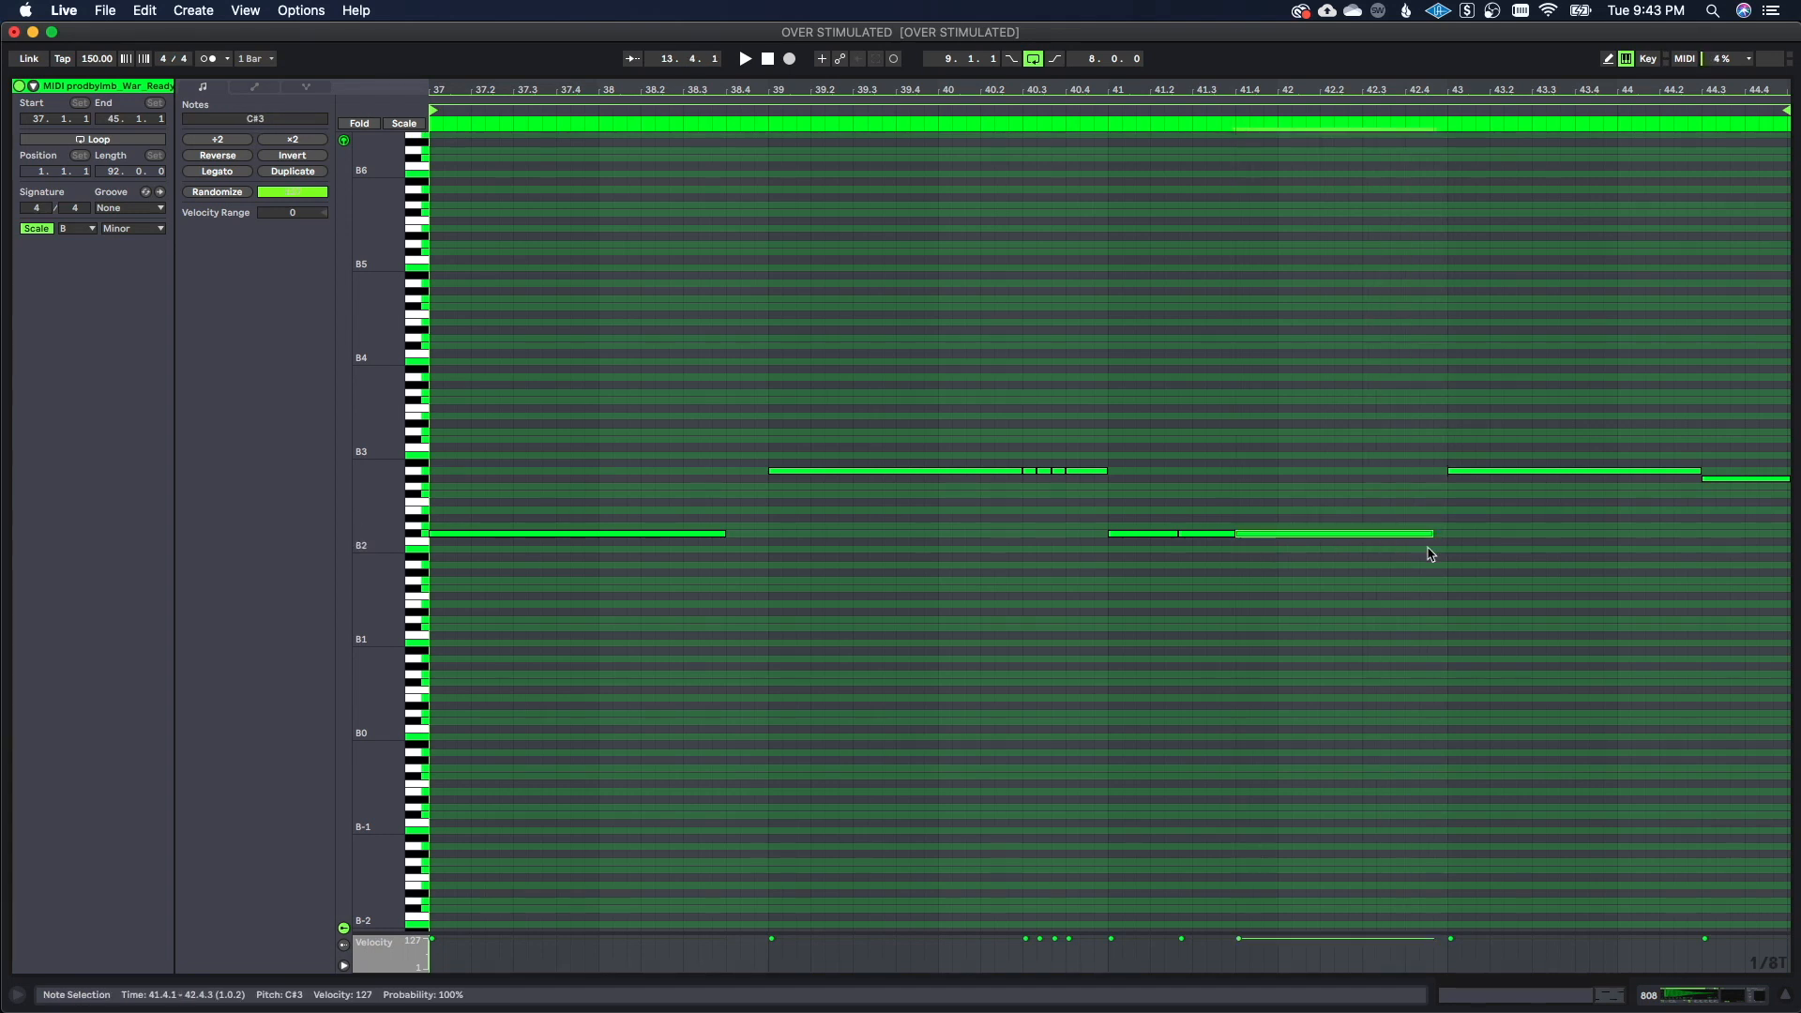
key("space")
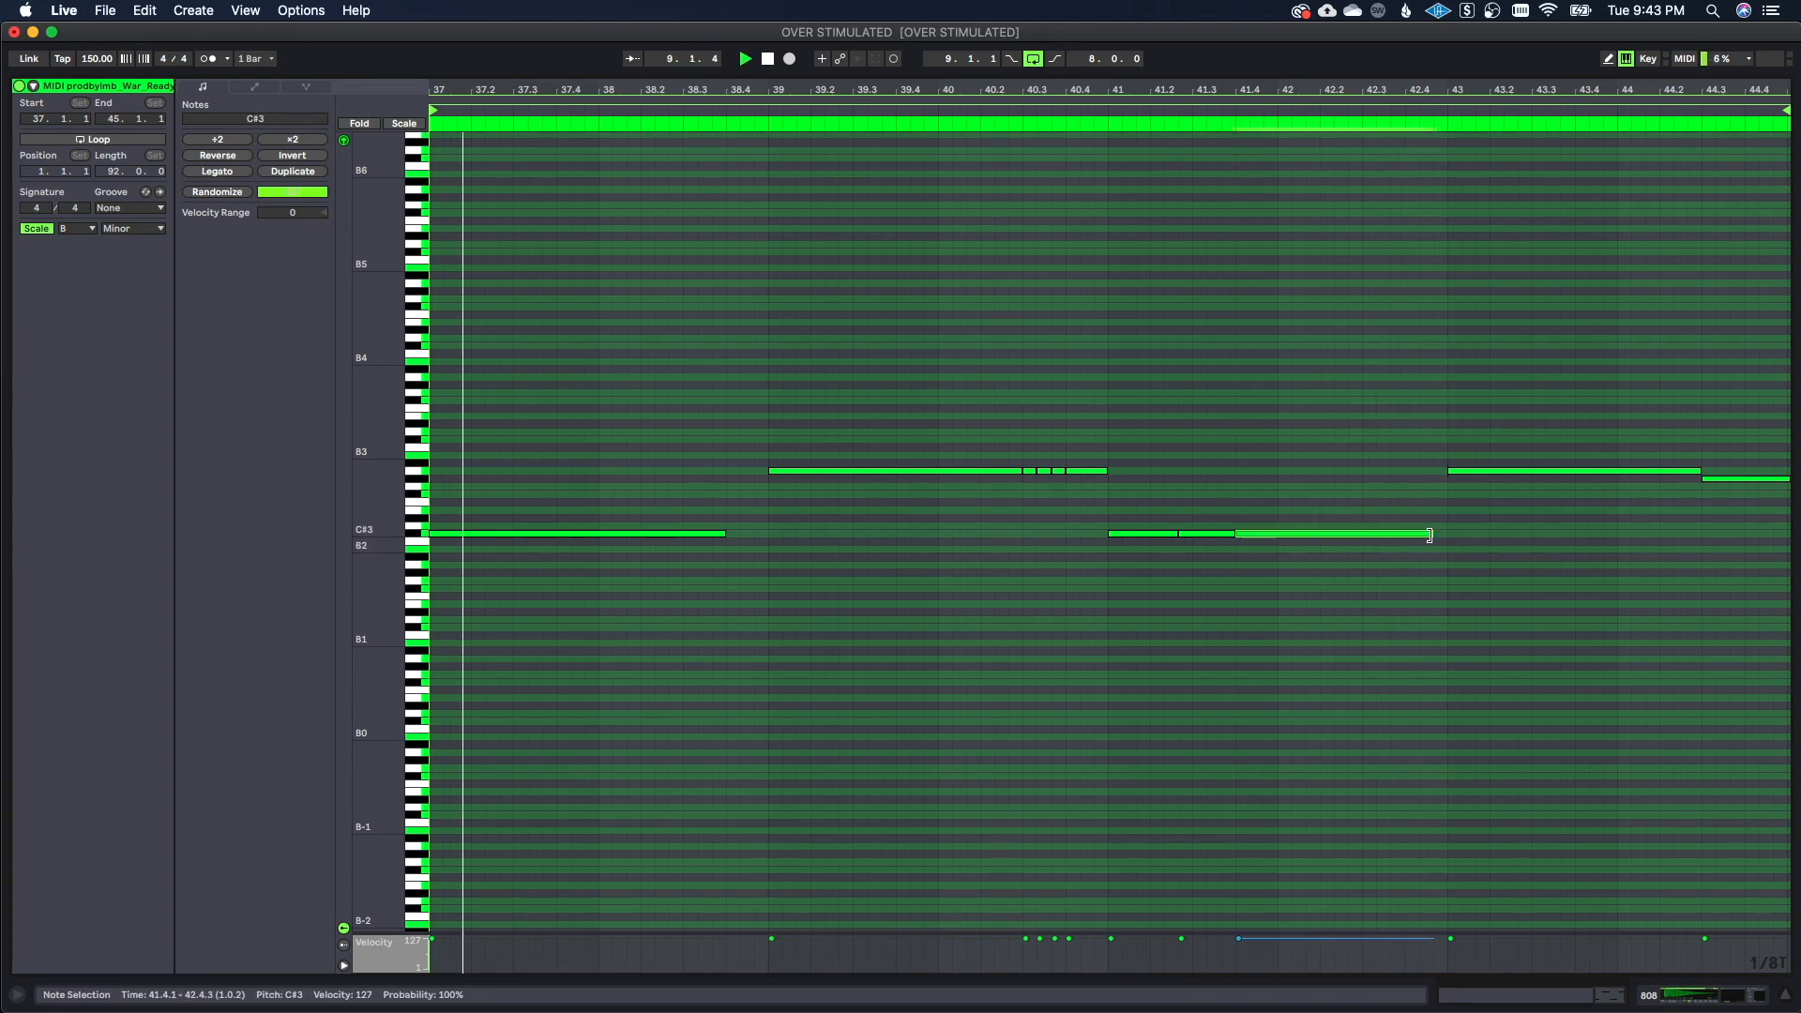
left_click_drag(1433, 534, 1447, 534)
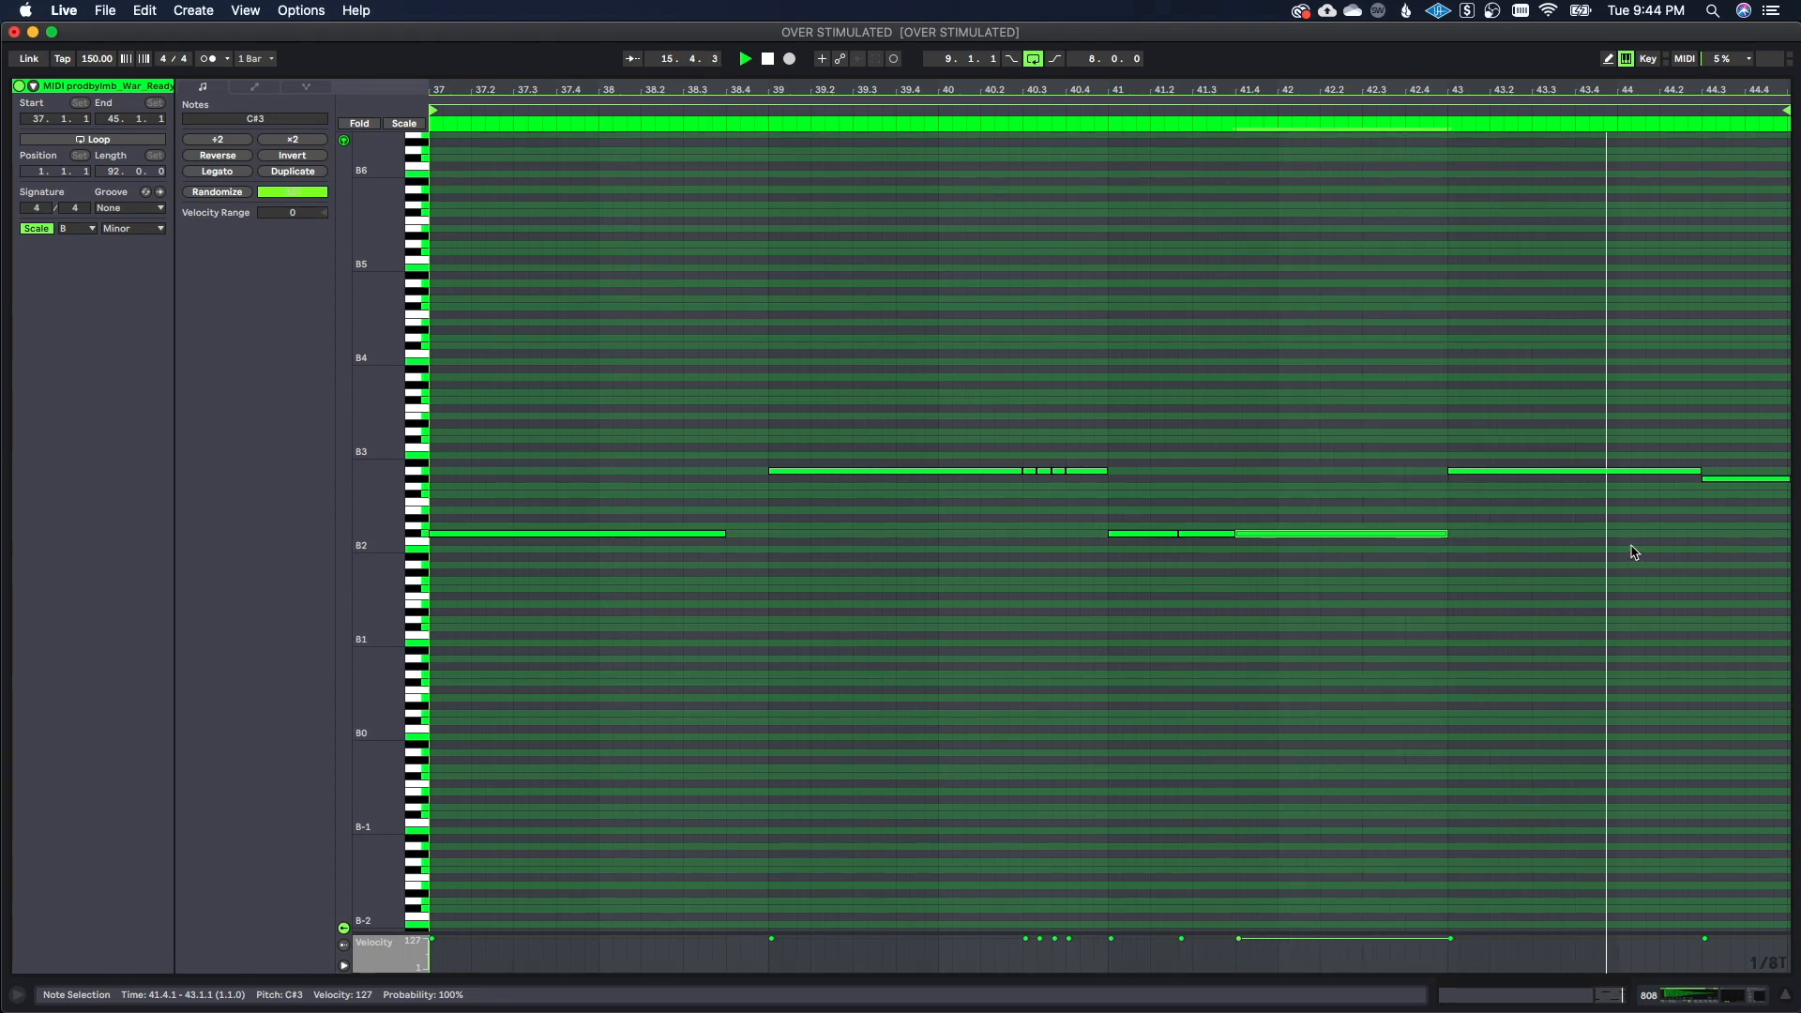
key("space")
Extend the first G#3 note at 44.3 to 44.4.1 and follow it with a roll of short G#3 notes
left_click_drag(1744, 91, 1582, 483)
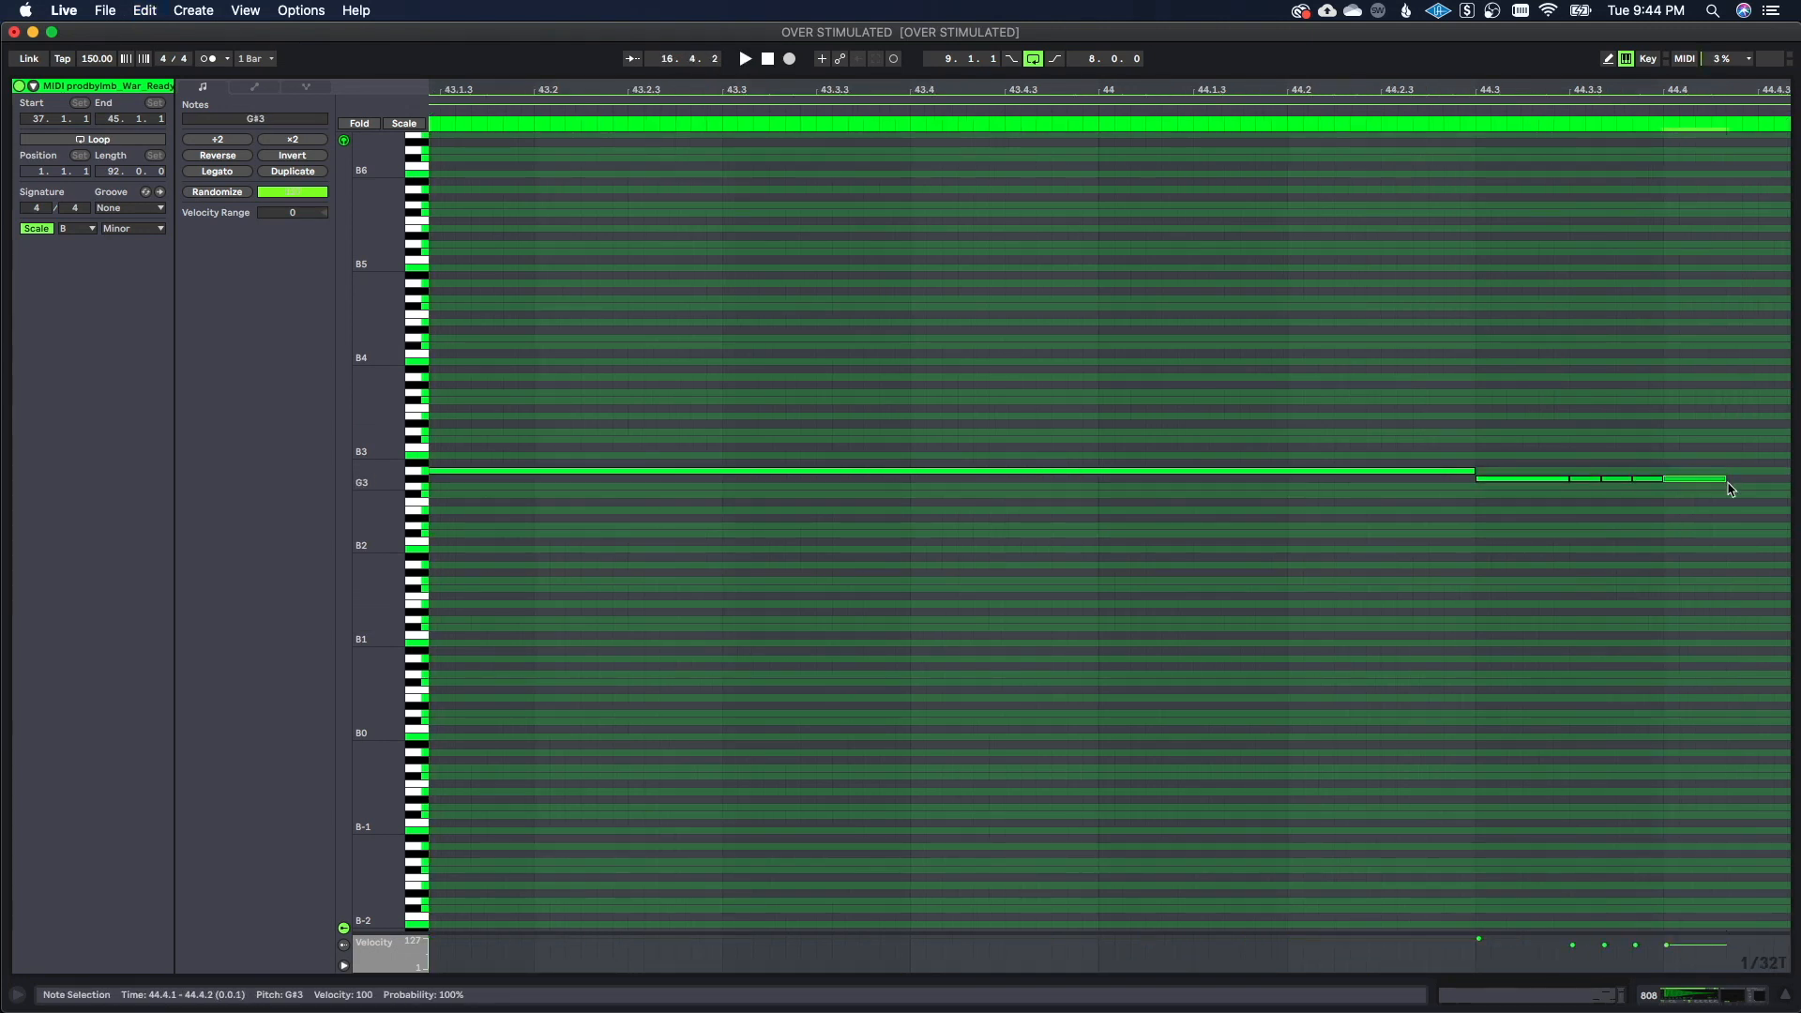
left_click_drag(1584, 463, 1790, 569)
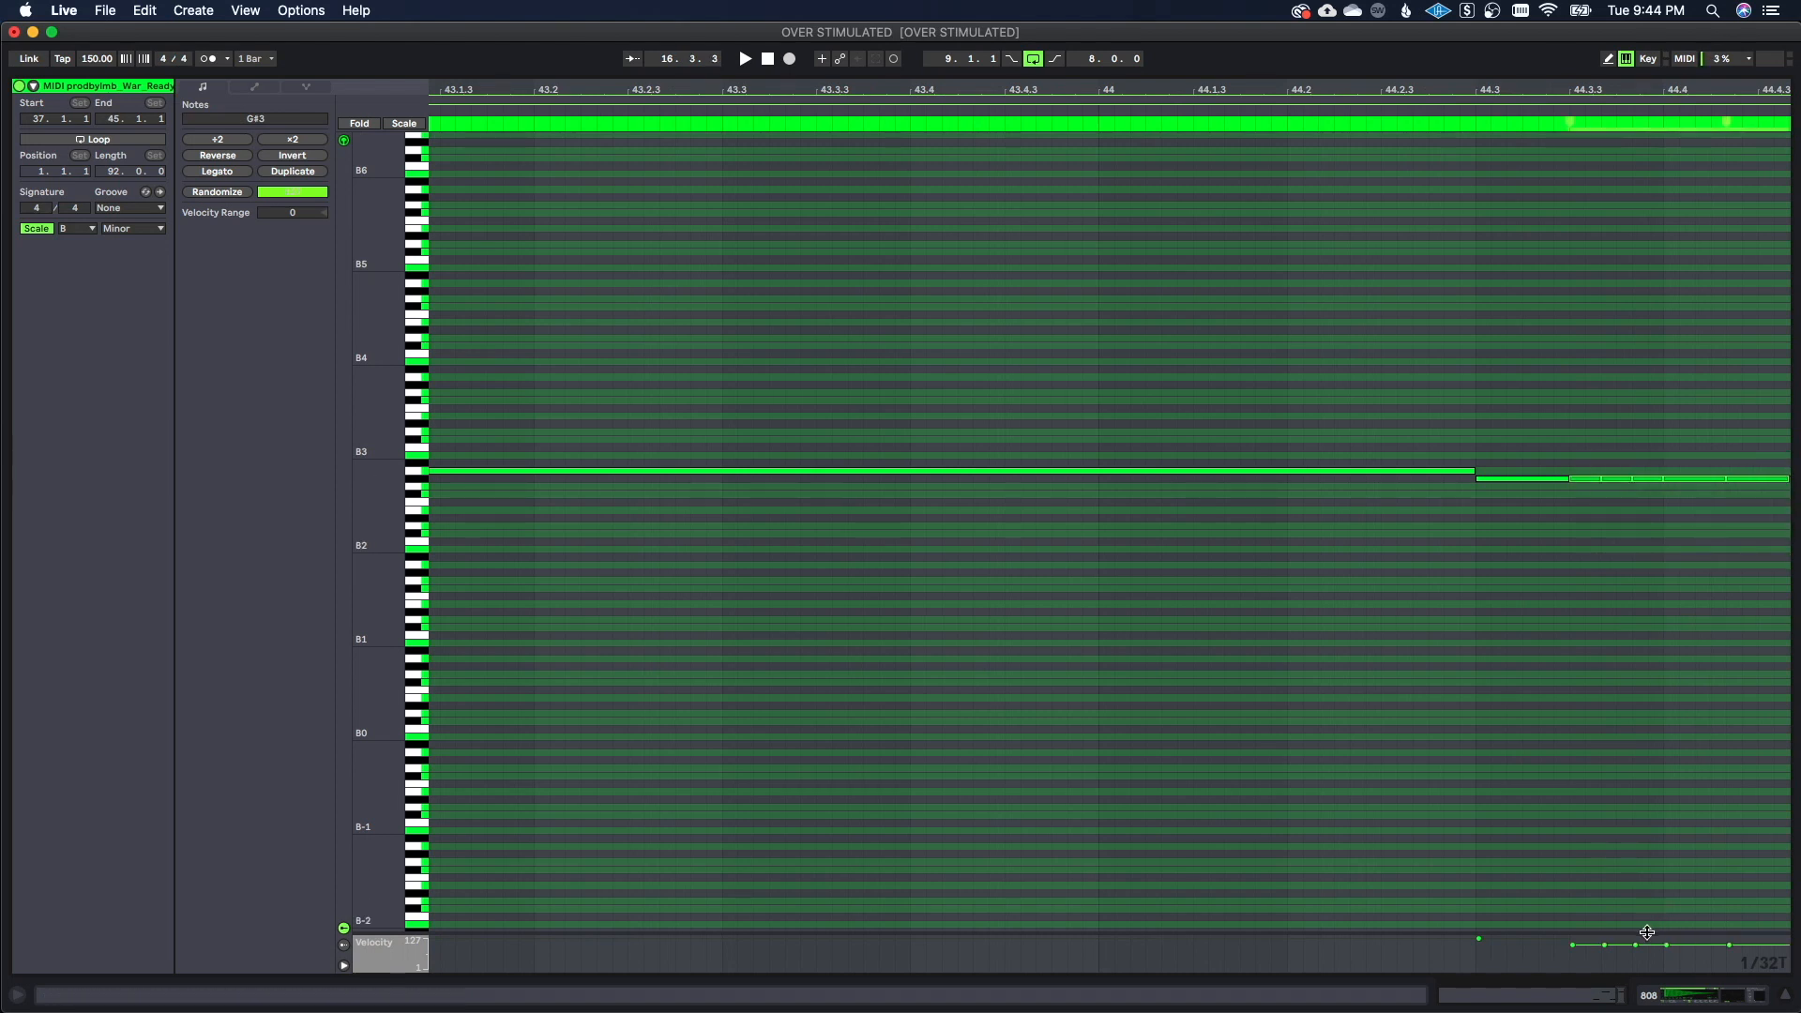
left_click_drag(1576, 483, 1637, 485)
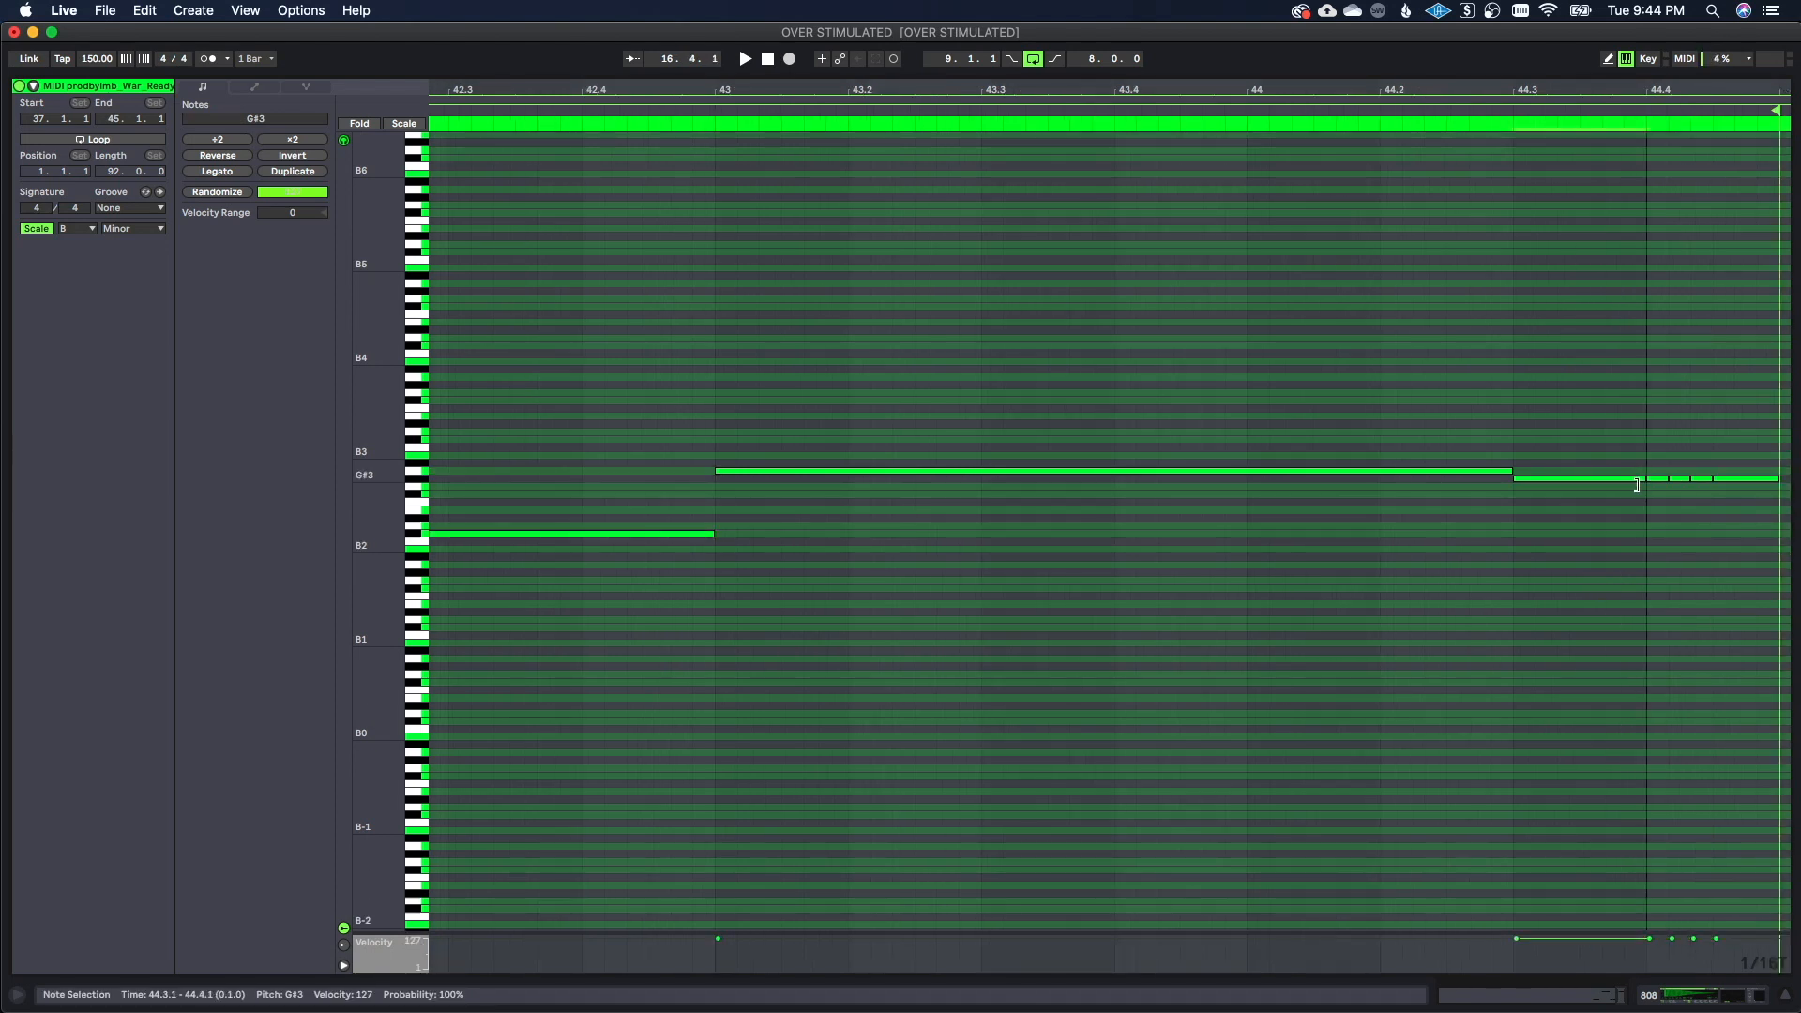
left_click(1652, 544)
right_click(1568, 209)
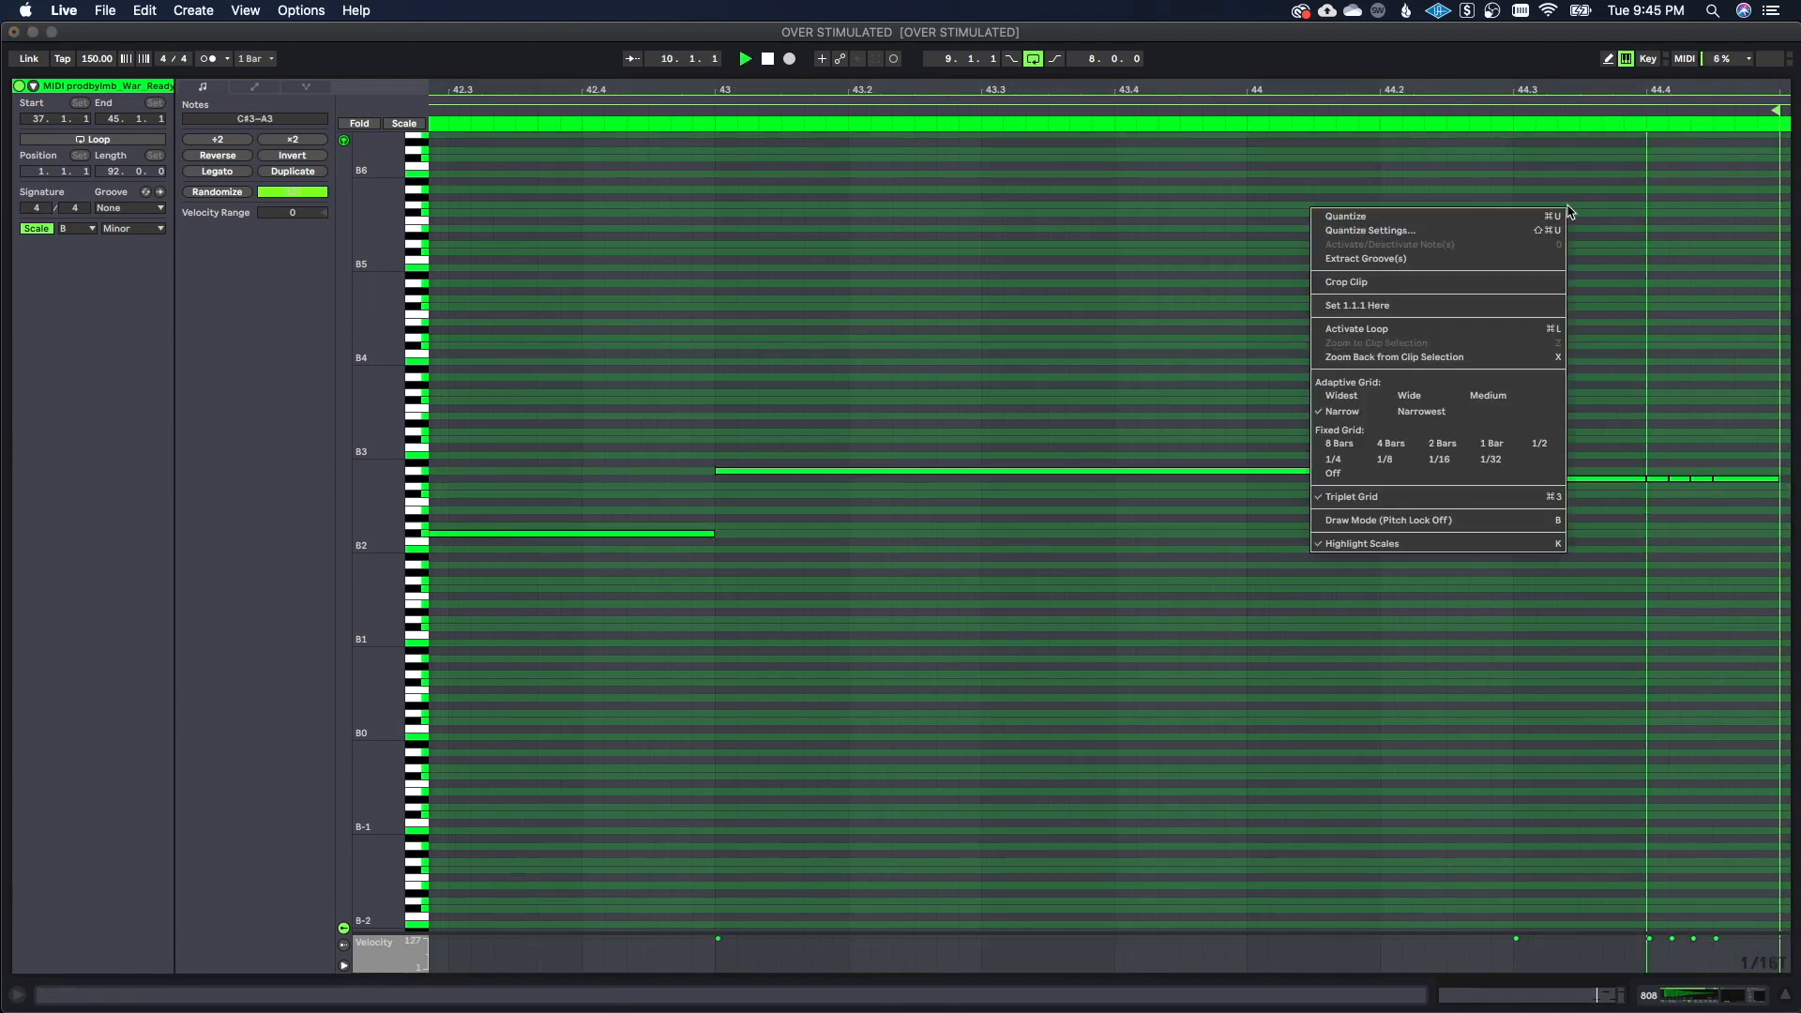
left_click(1648, 285)
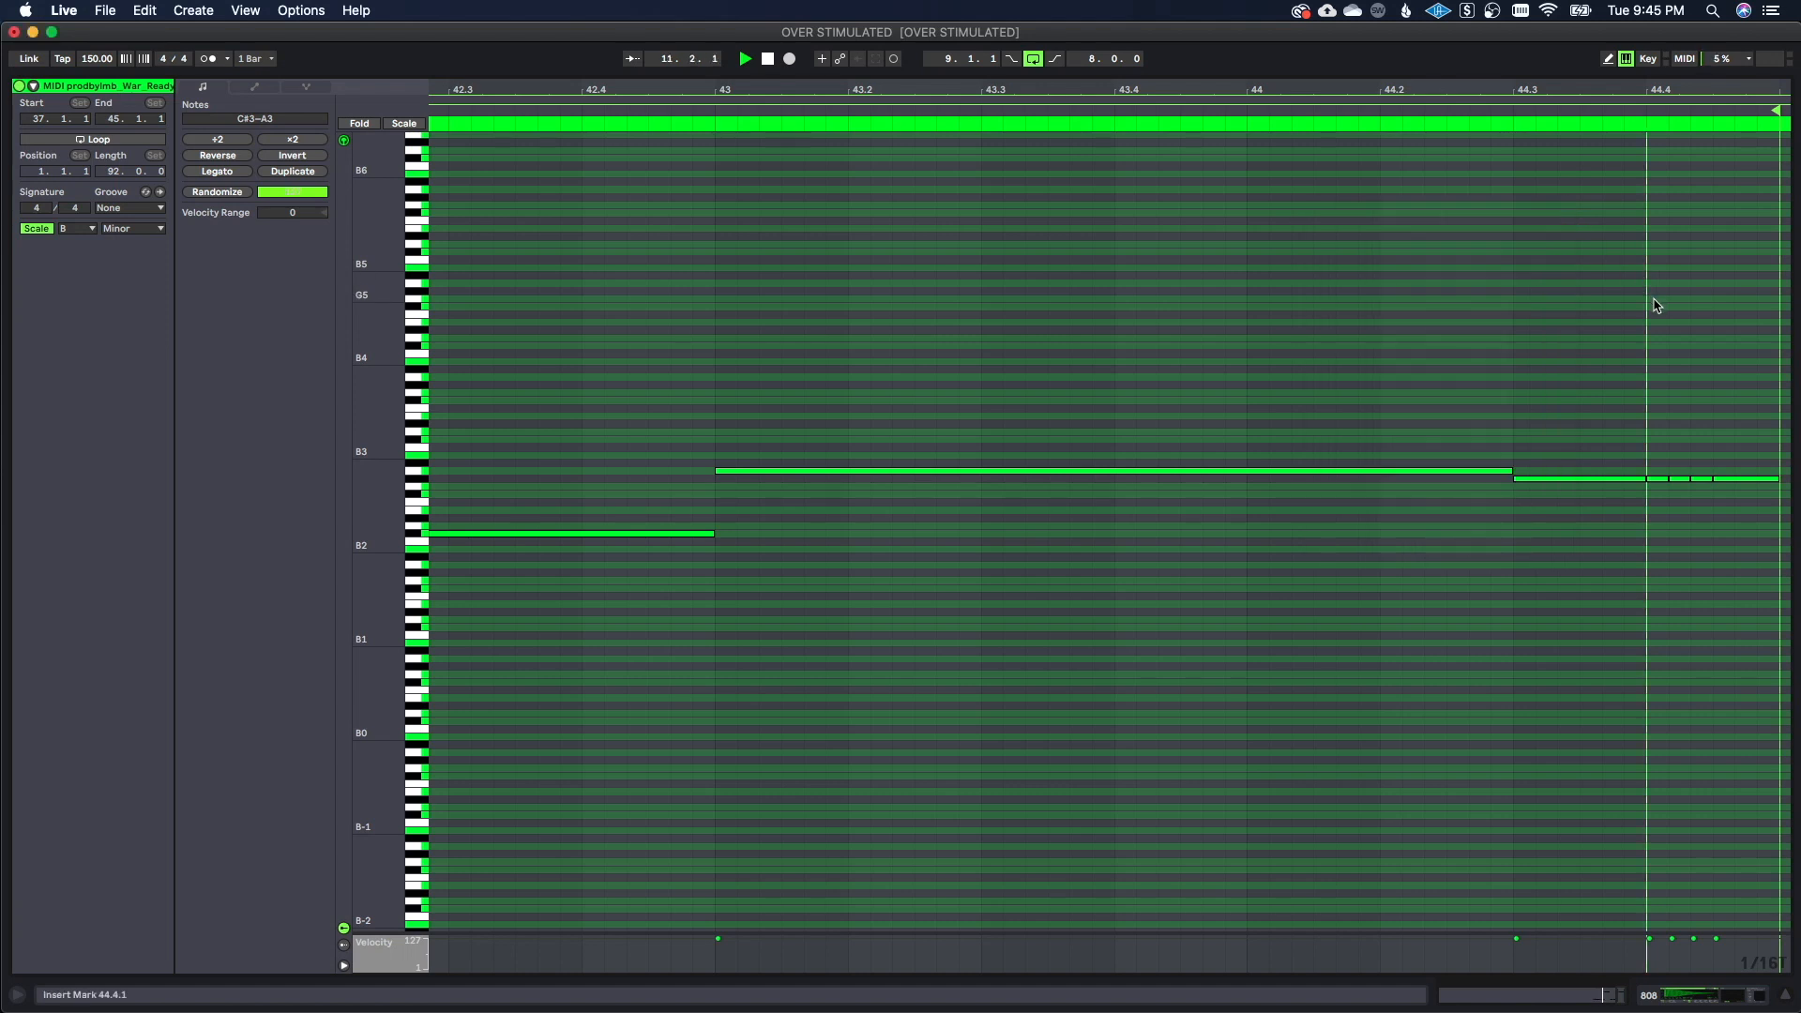
Move the G#3 roll from 44.4.1 up to A3 so it spans 44.2.1 to 44.3.1
mouse_move(1620, 83)
left_mouse_down()
mouse_move(1620, 26)
mouse_move(1626, 91)
left_mouse_up()
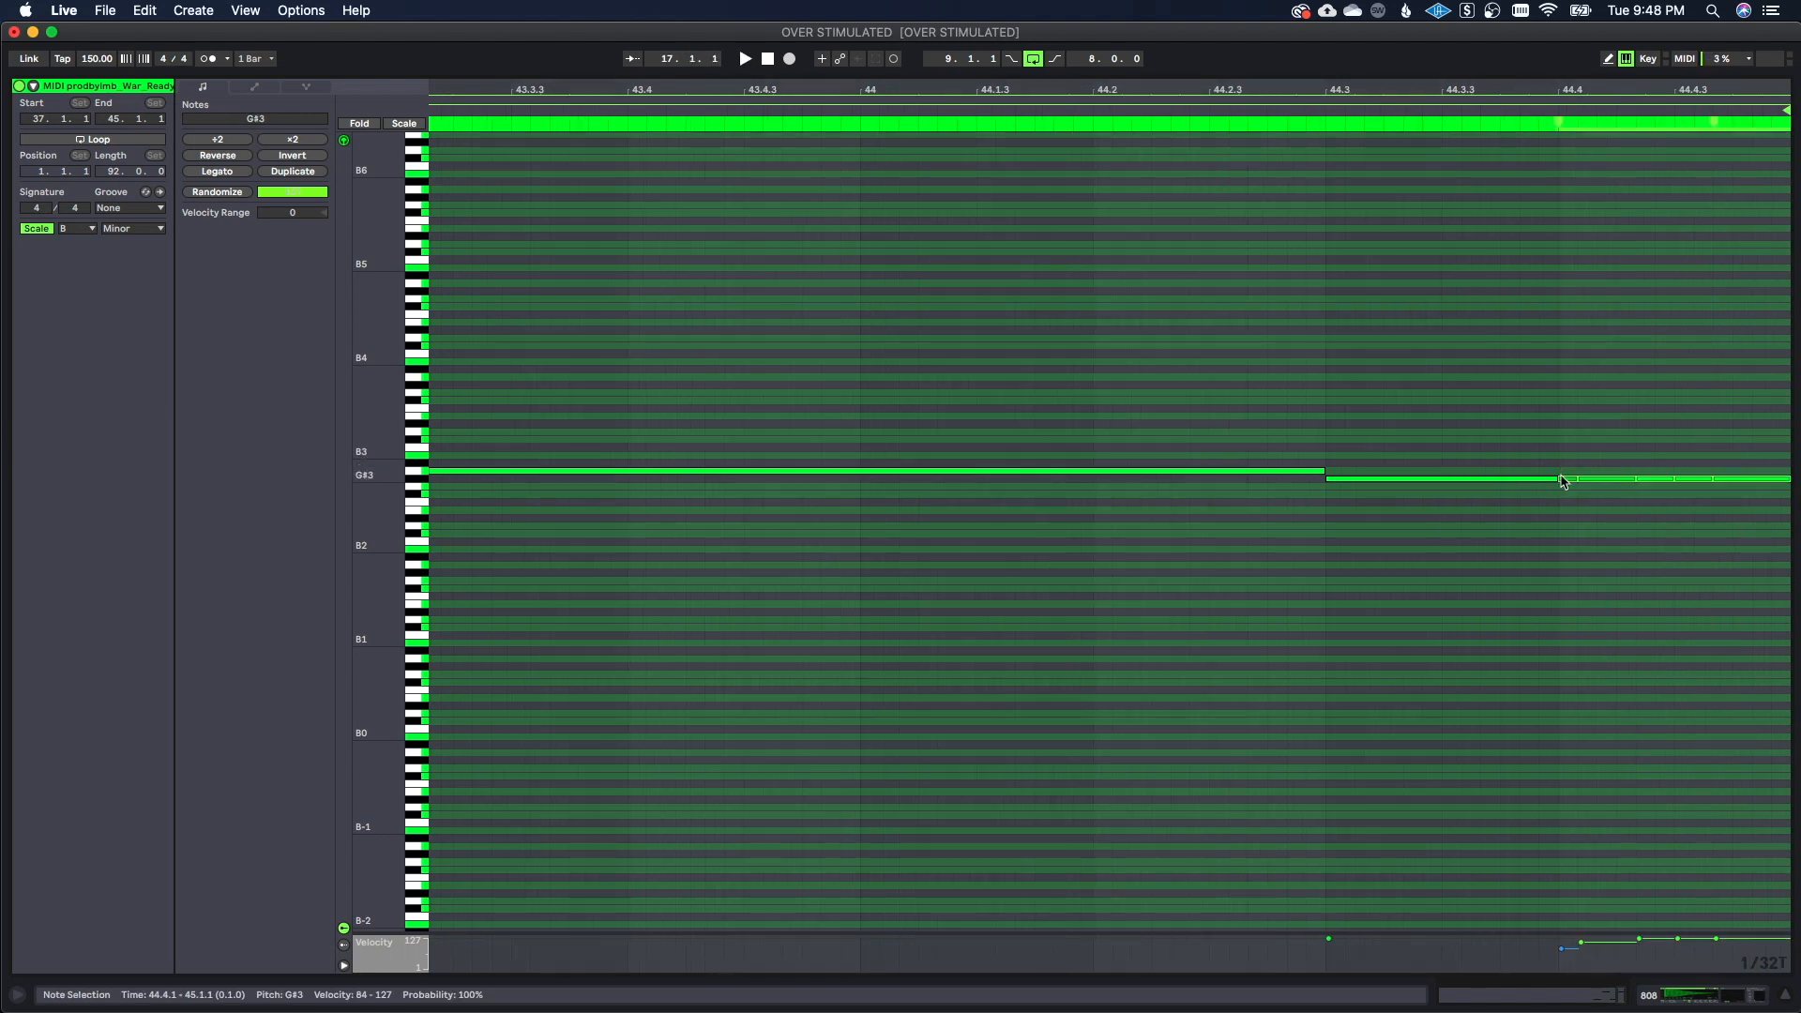
left_click_drag(1565, 483, 1106, 477)
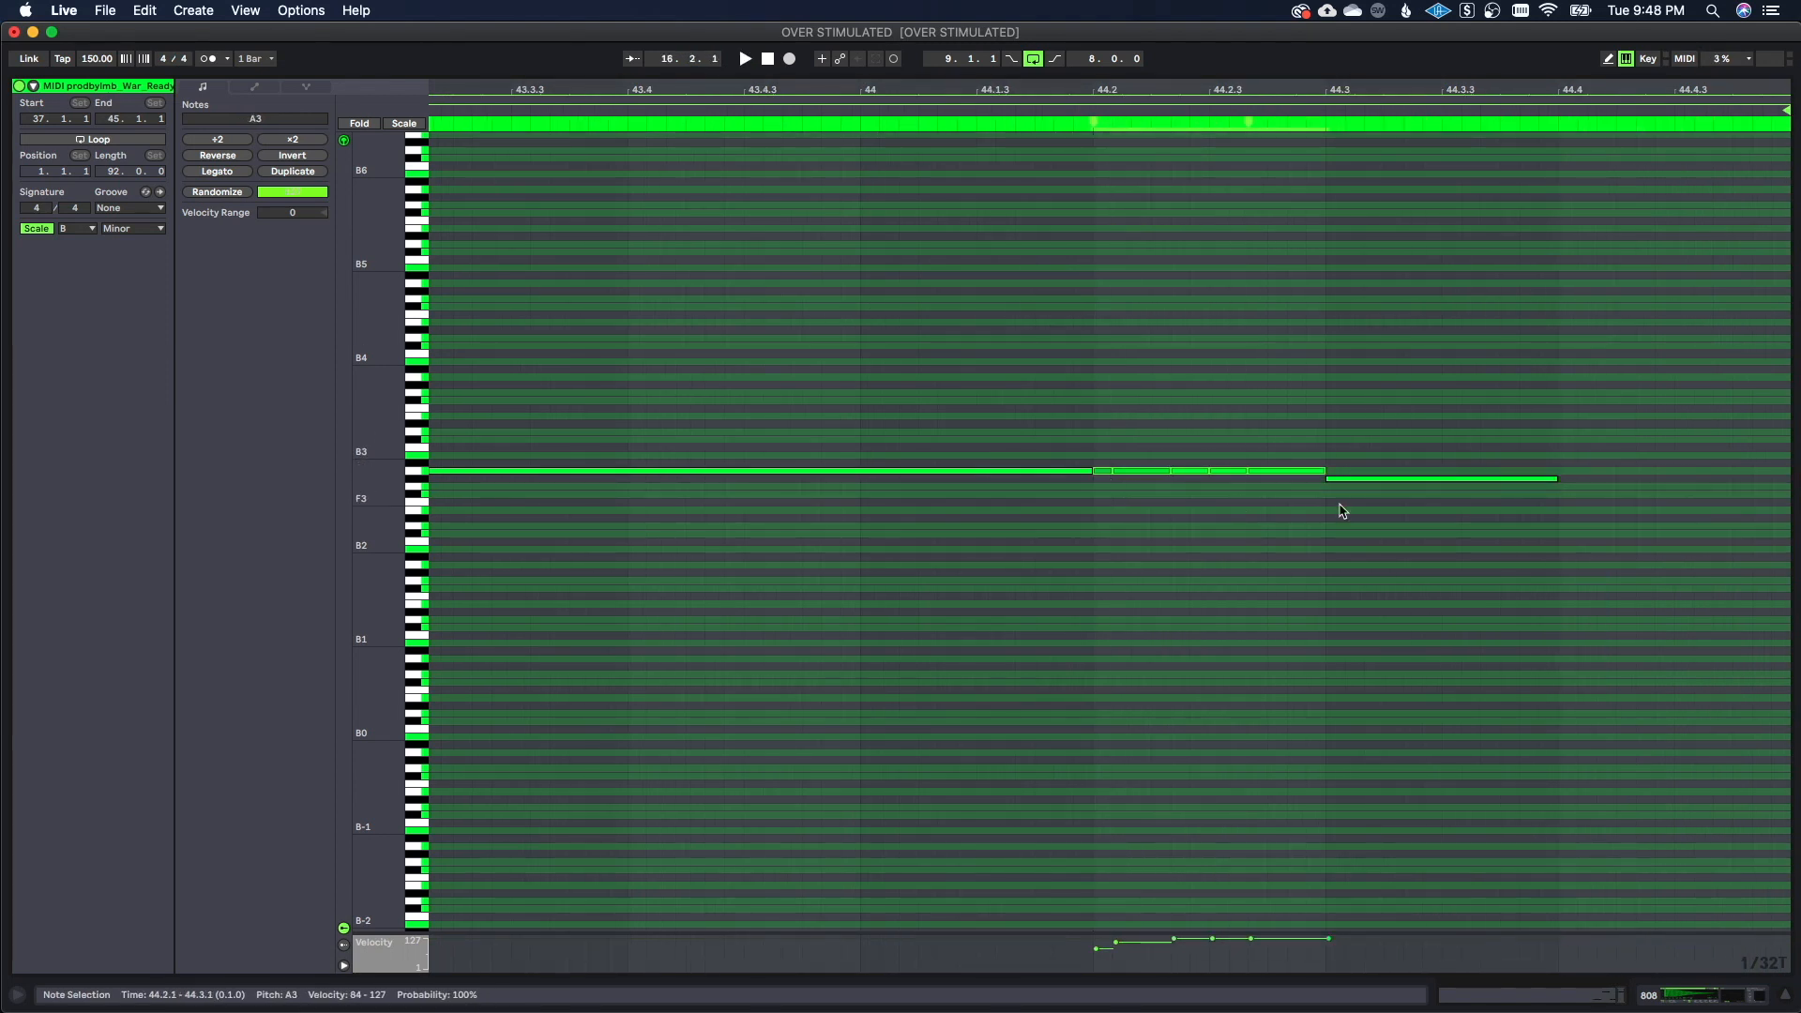
left_click_drag(1445, 435, 1465, 494)
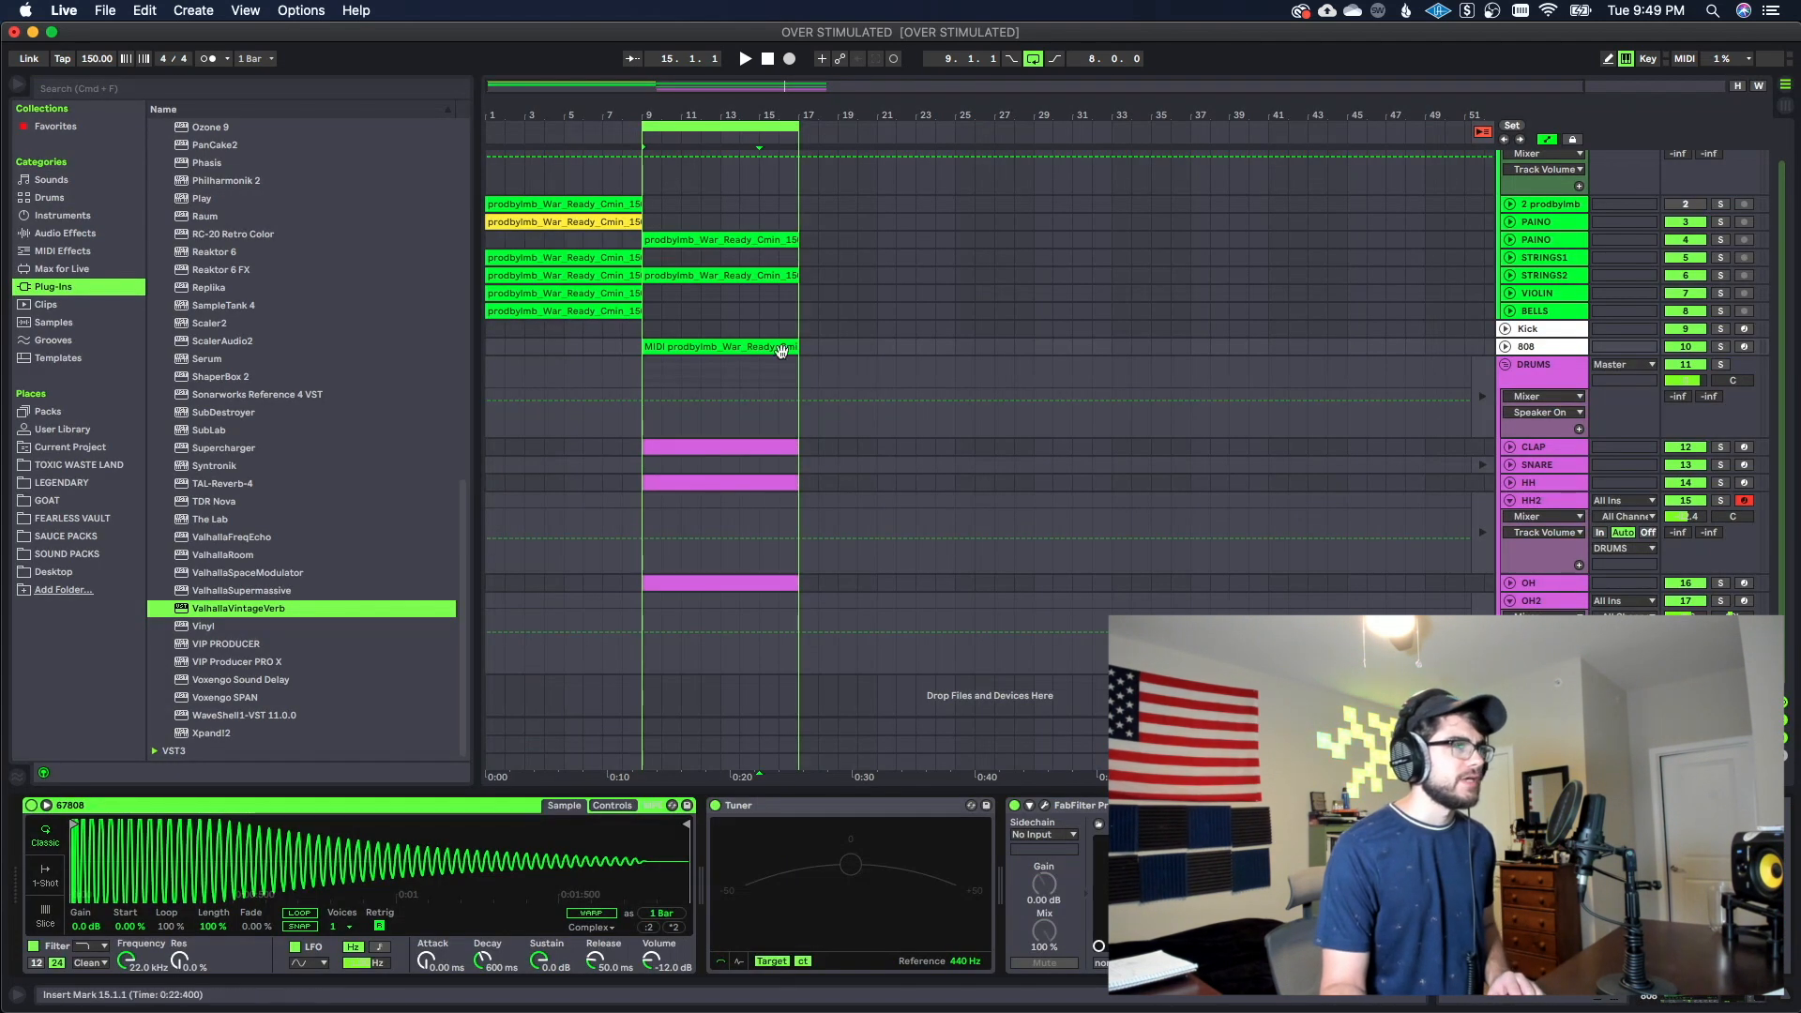
Duplicate the 808 MIDI clip to bar 17 and colour the copy yellow
left_click(761, 347)
key("super+d")
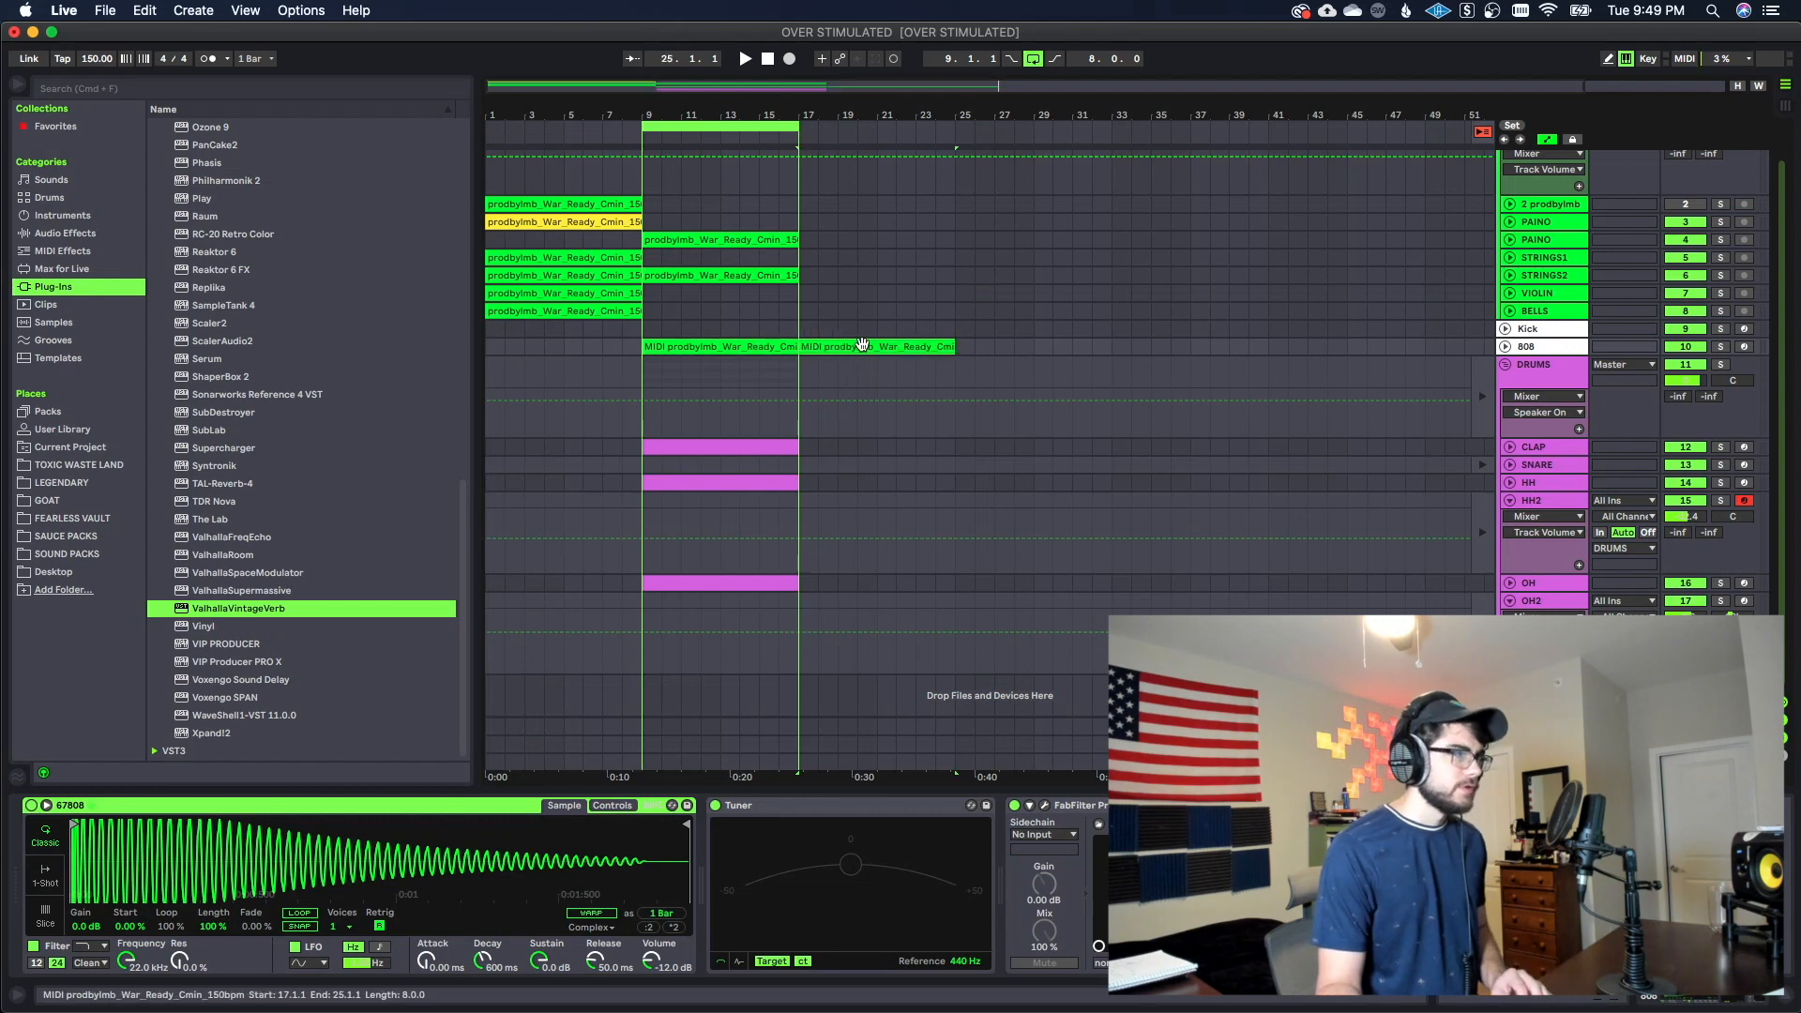
right_click(864, 348)
left_click(922, 651)
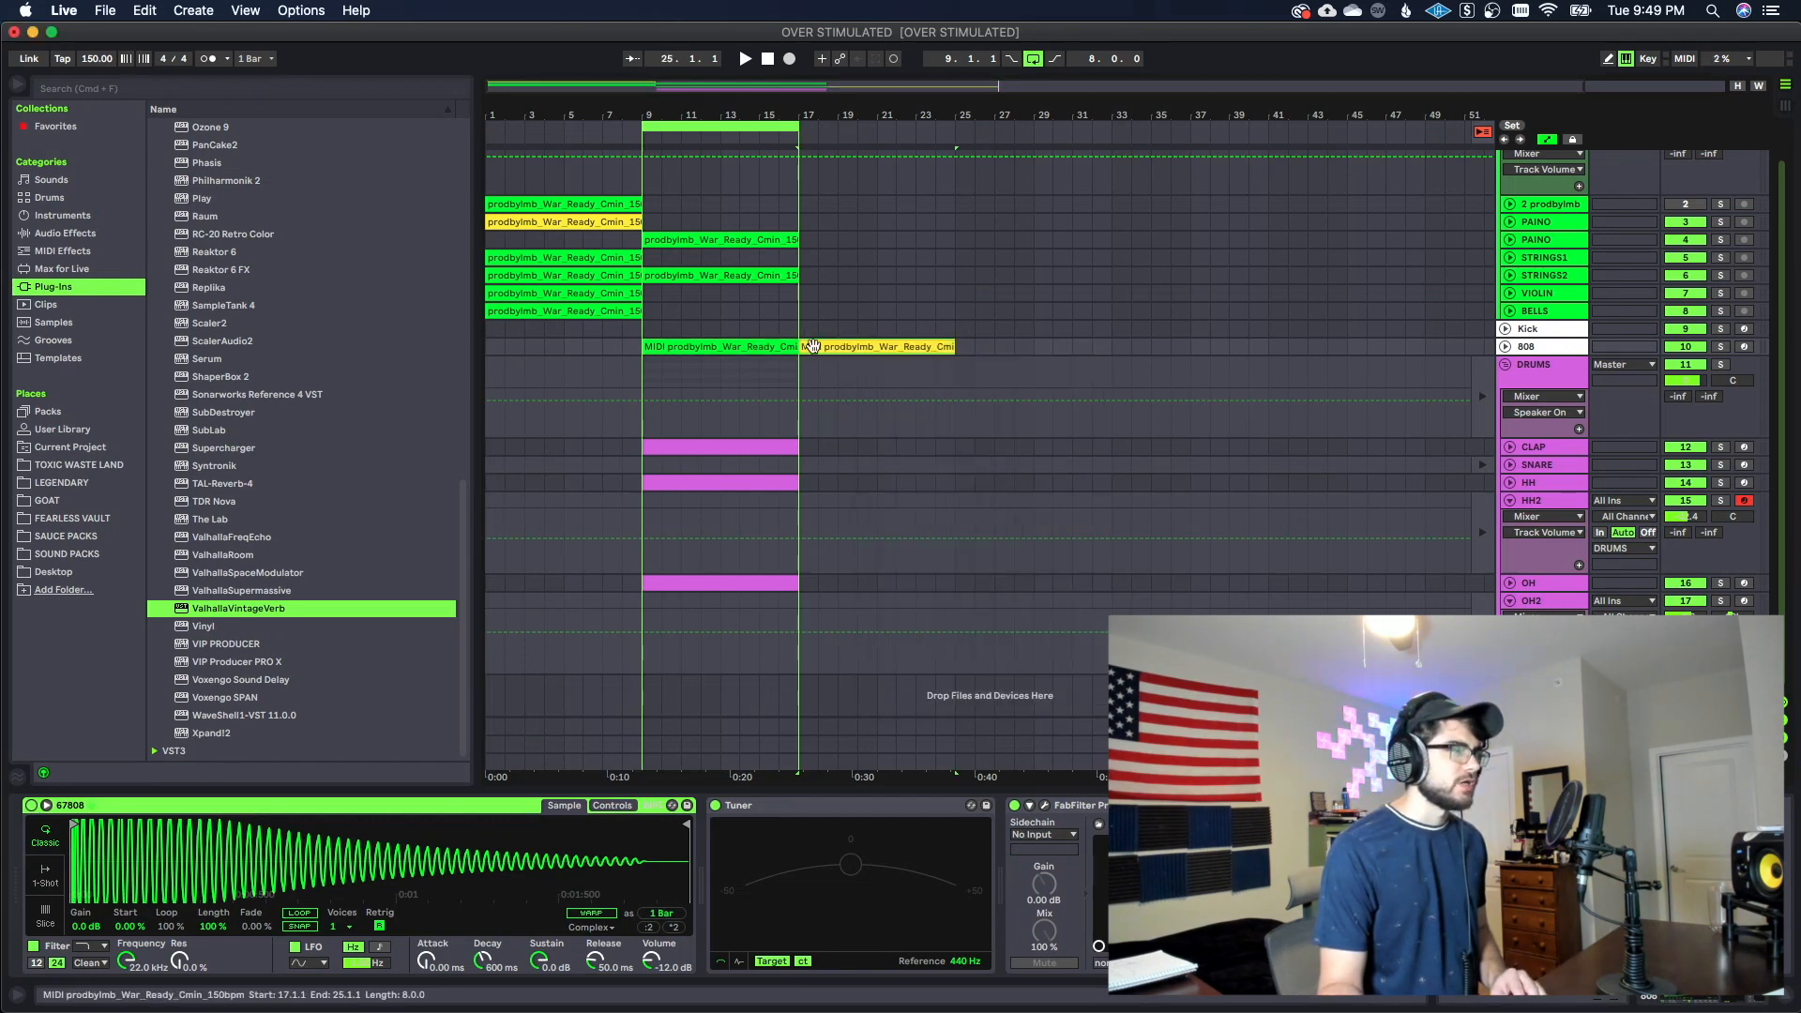
Open the first 808 clip and examine the repeated C#3 notes between bars 41 and 43
double_click(778, 343)
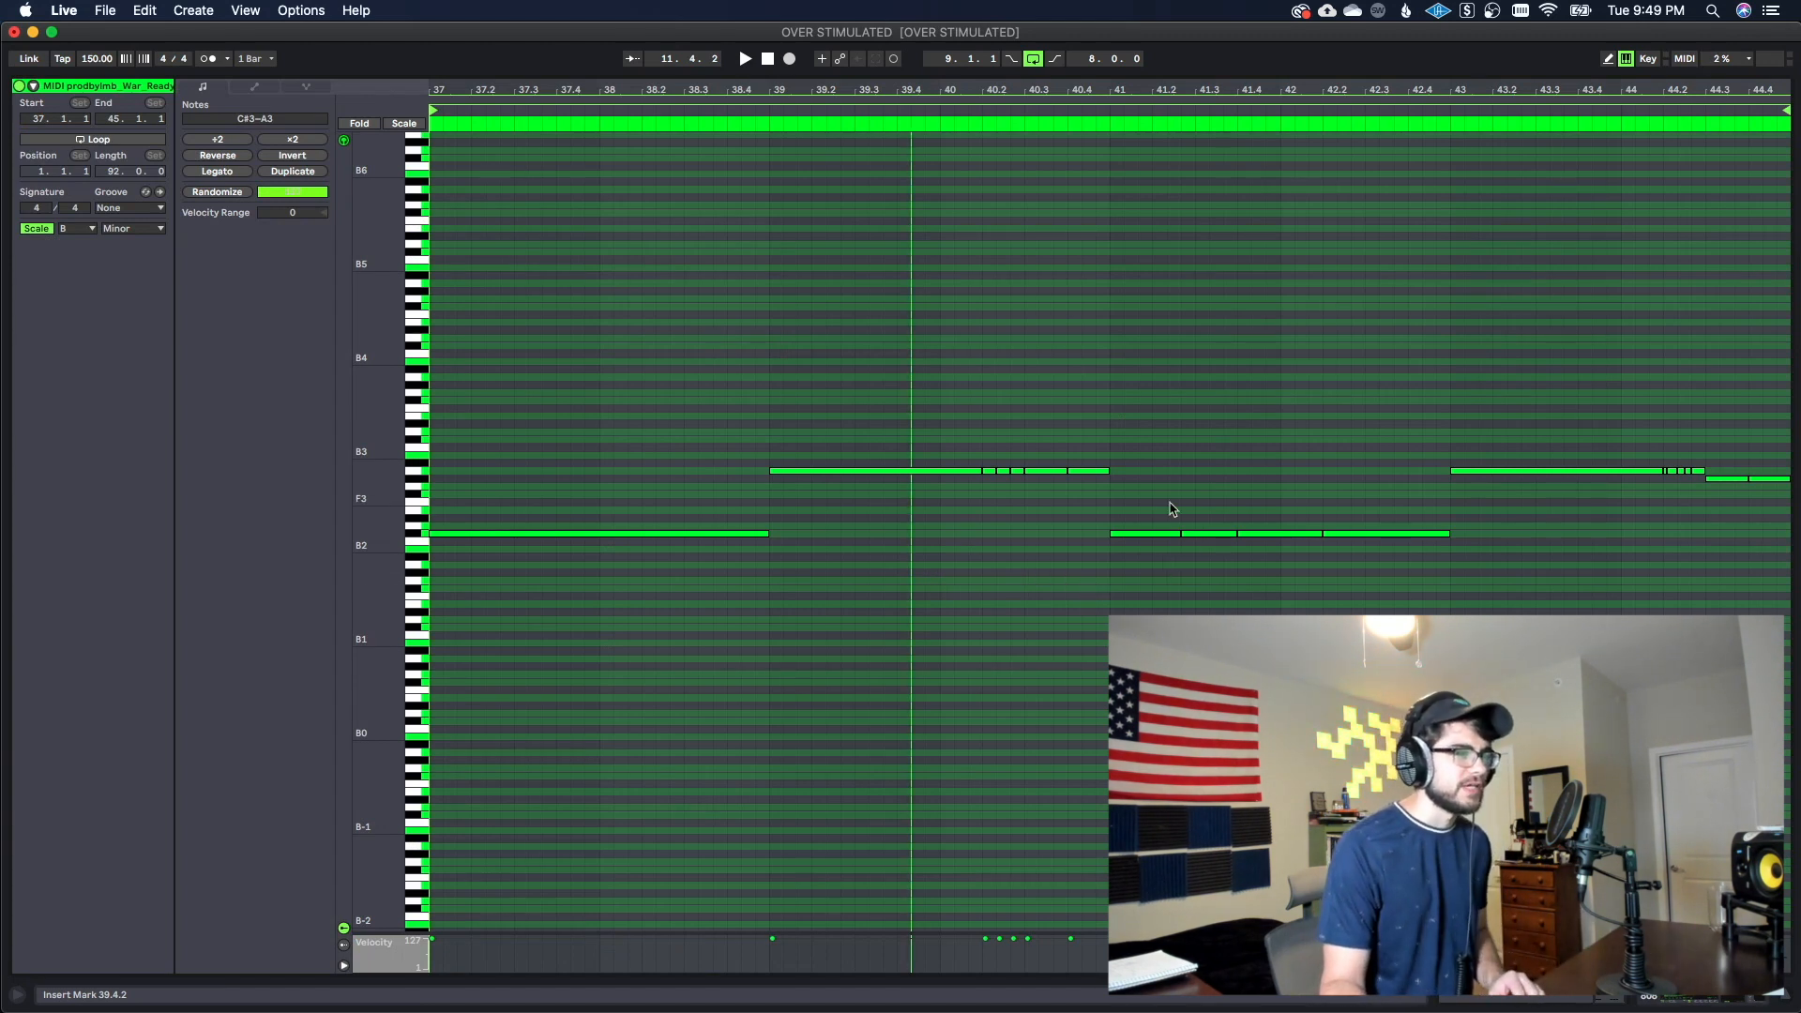
left_click_drag(1151, 515, 1295, 583)
left_click(1339, 591)
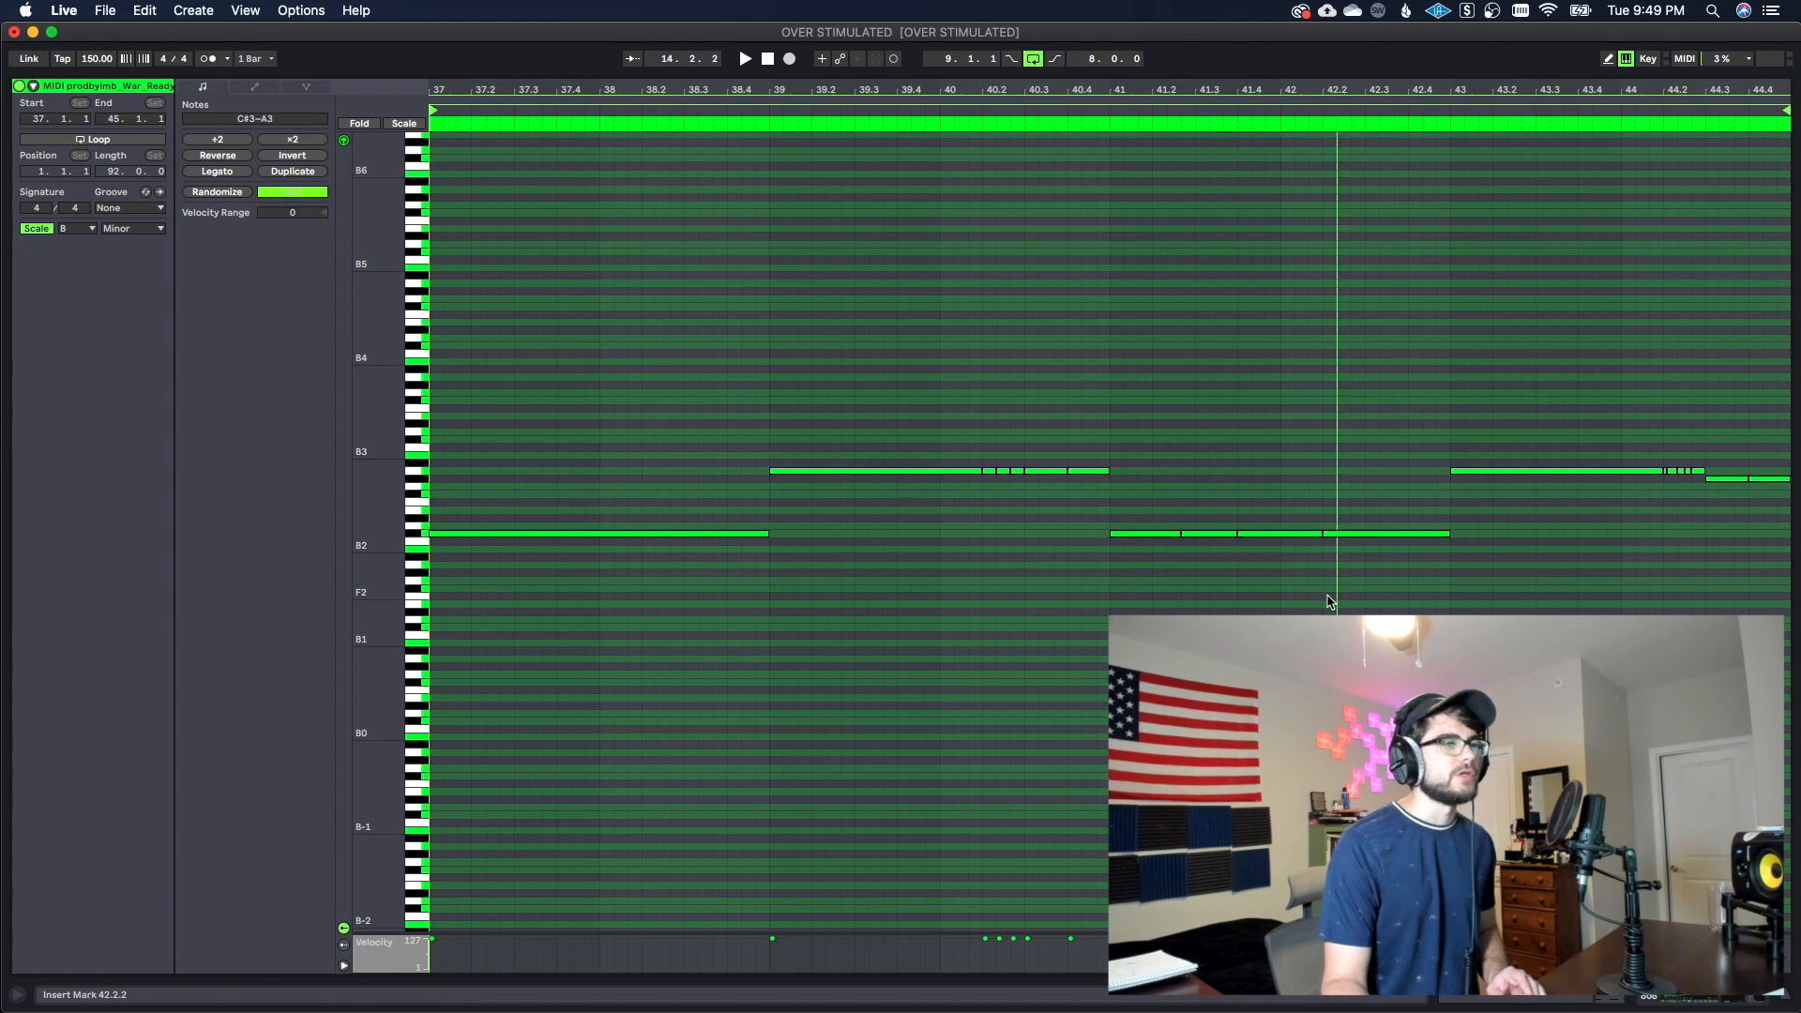
double_click(1180, 535)
left_click_drag(1179, 536, 1445, 534)
double_click(1349, 535)
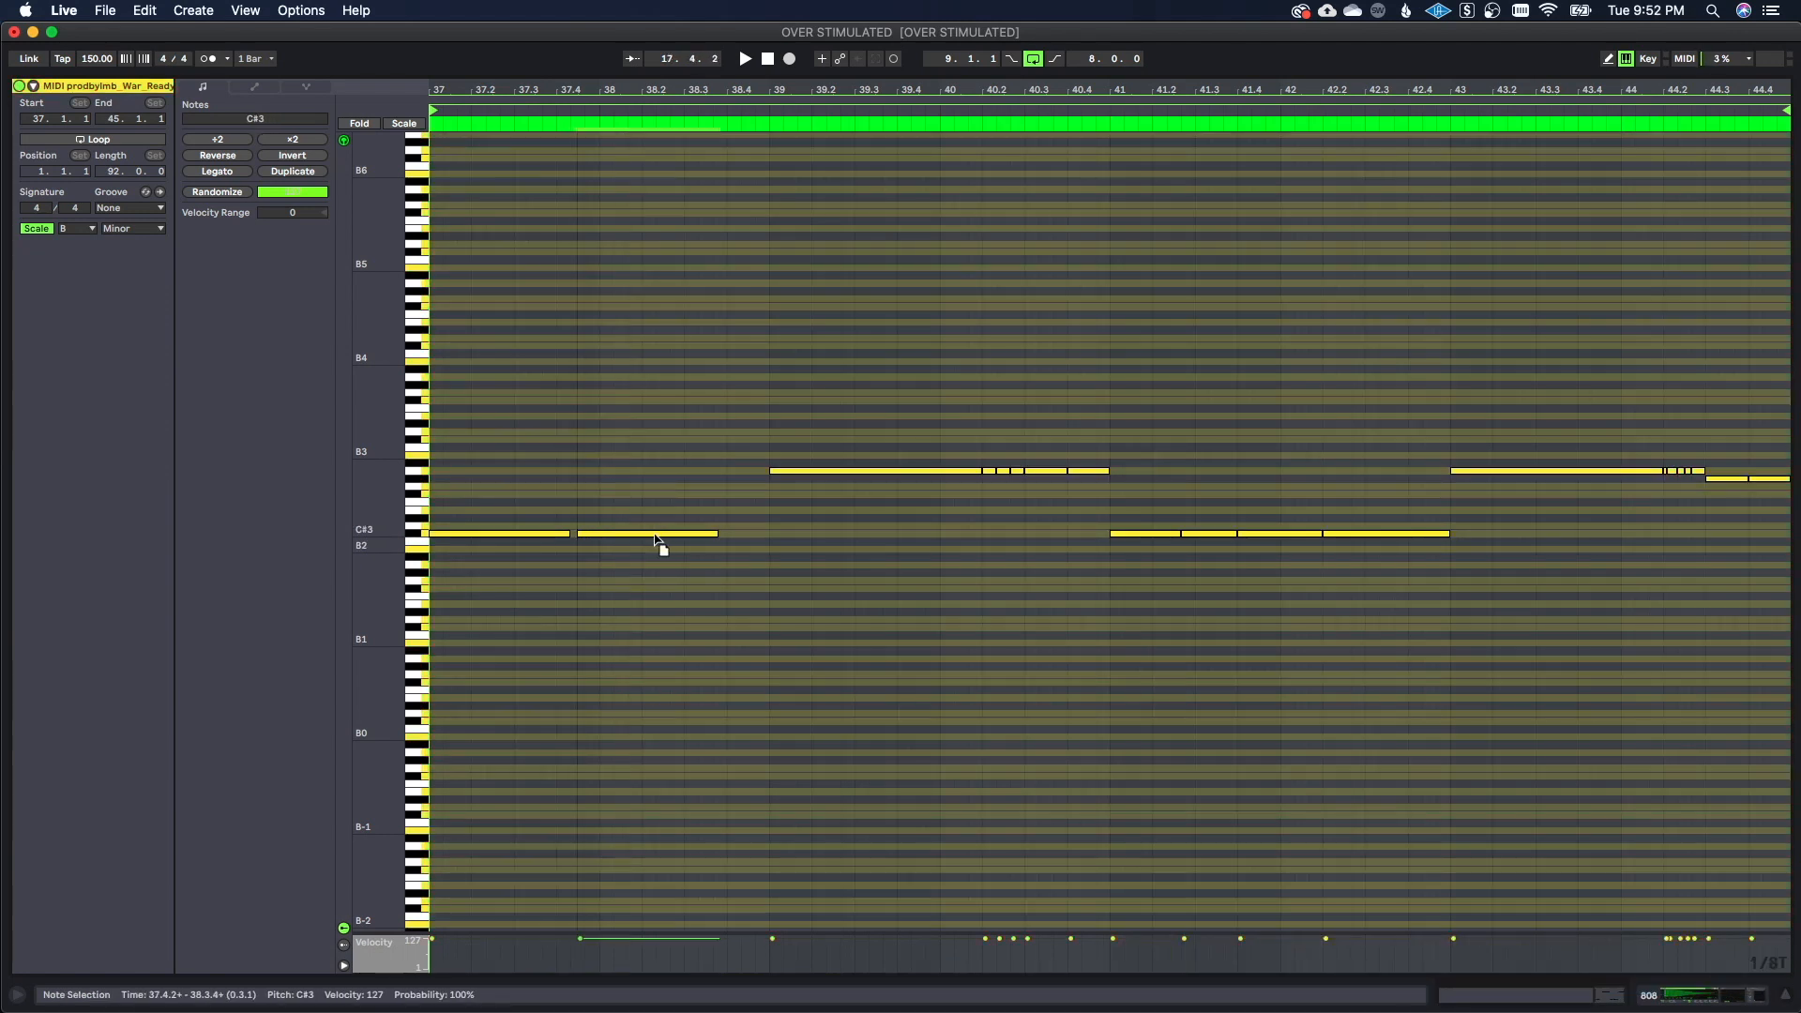
Shift the second C#3 note in the yellow 808 clip to start at 37.4.3 and audition it
left_click_drag(656, 541, 665, 542)
key("space")
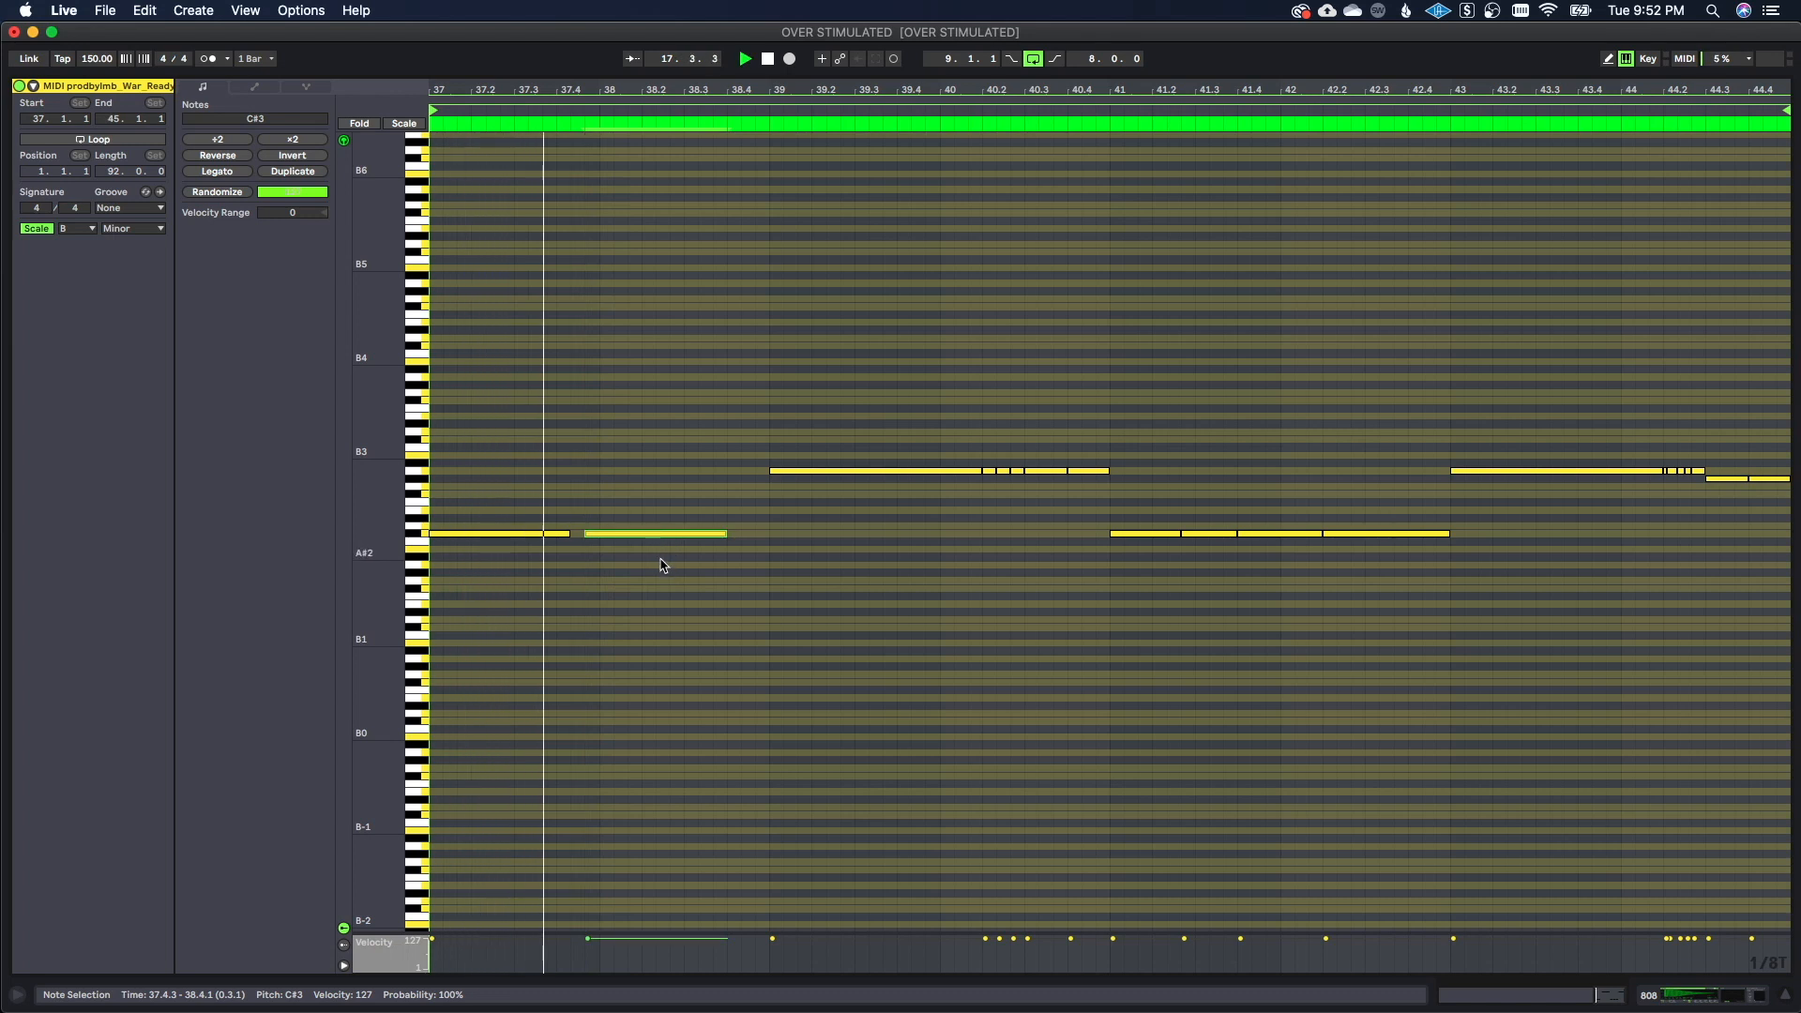
key("space")
Shorten the second C#3 note to end at 38.2.1 and fill up to the first A3 note with a longer copy
left_click_drag(726, 536, 646, 561)
key("super+d")
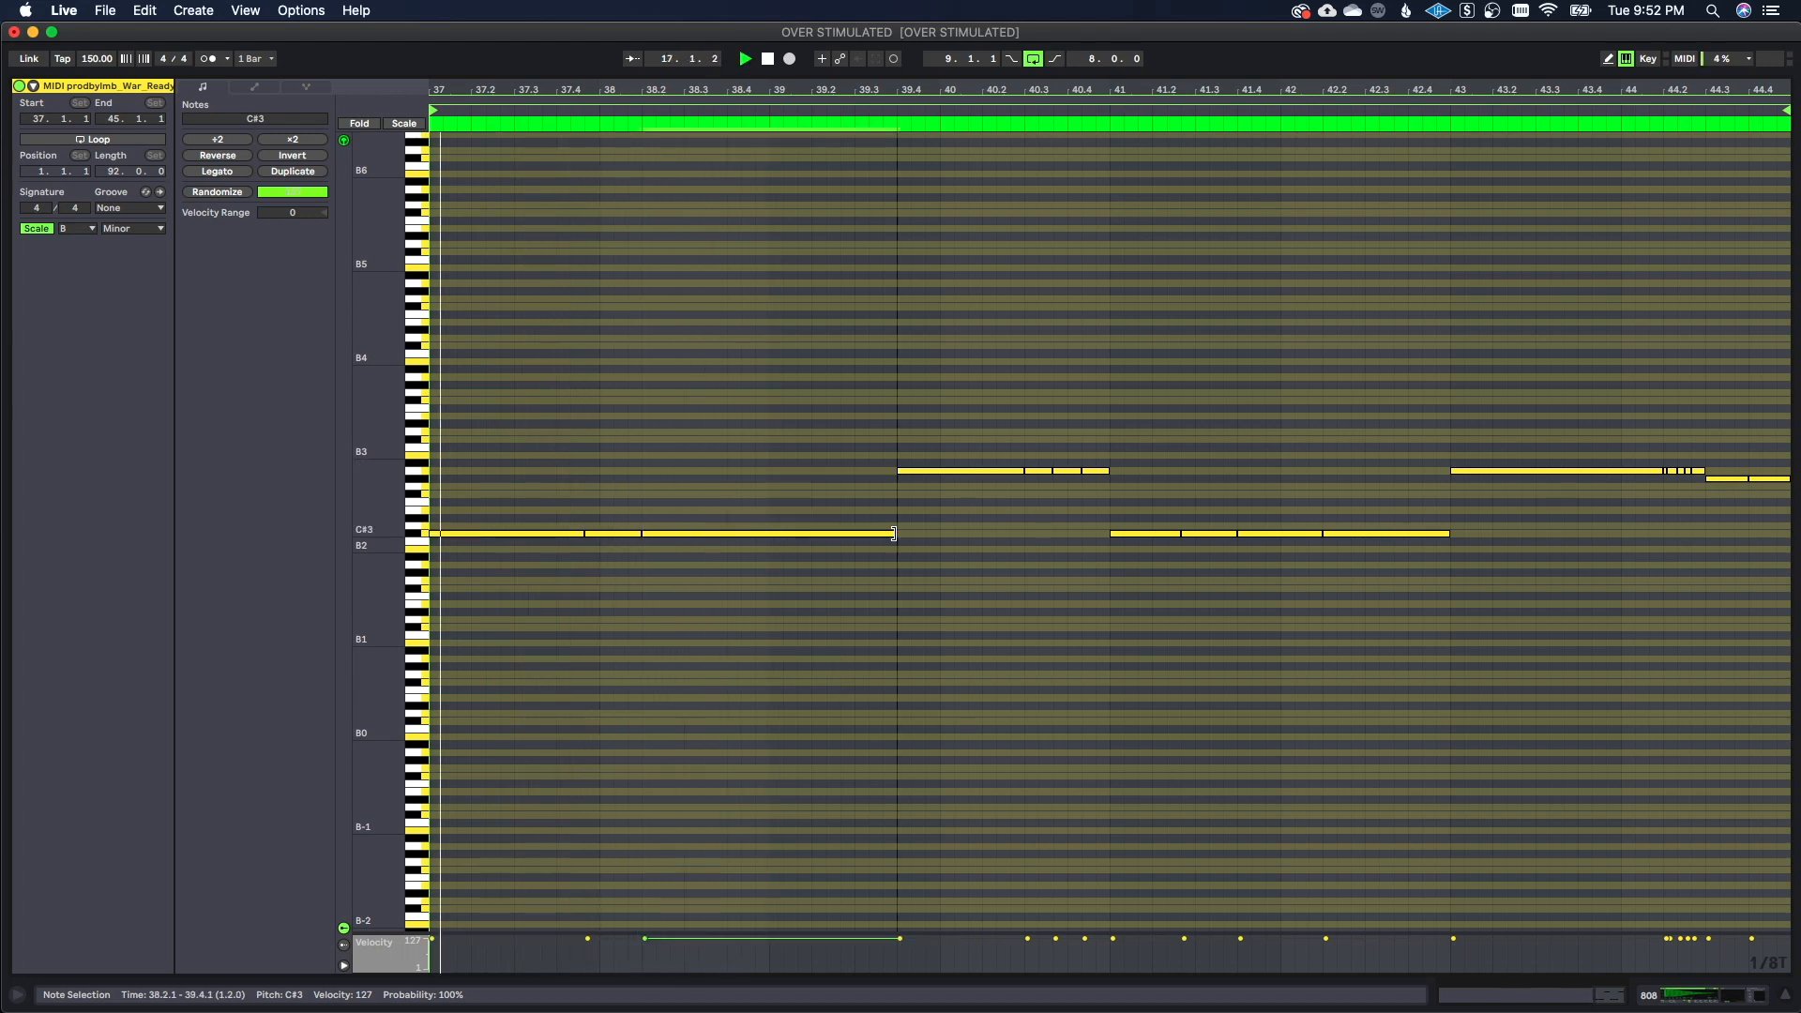
left_click(879, 601)
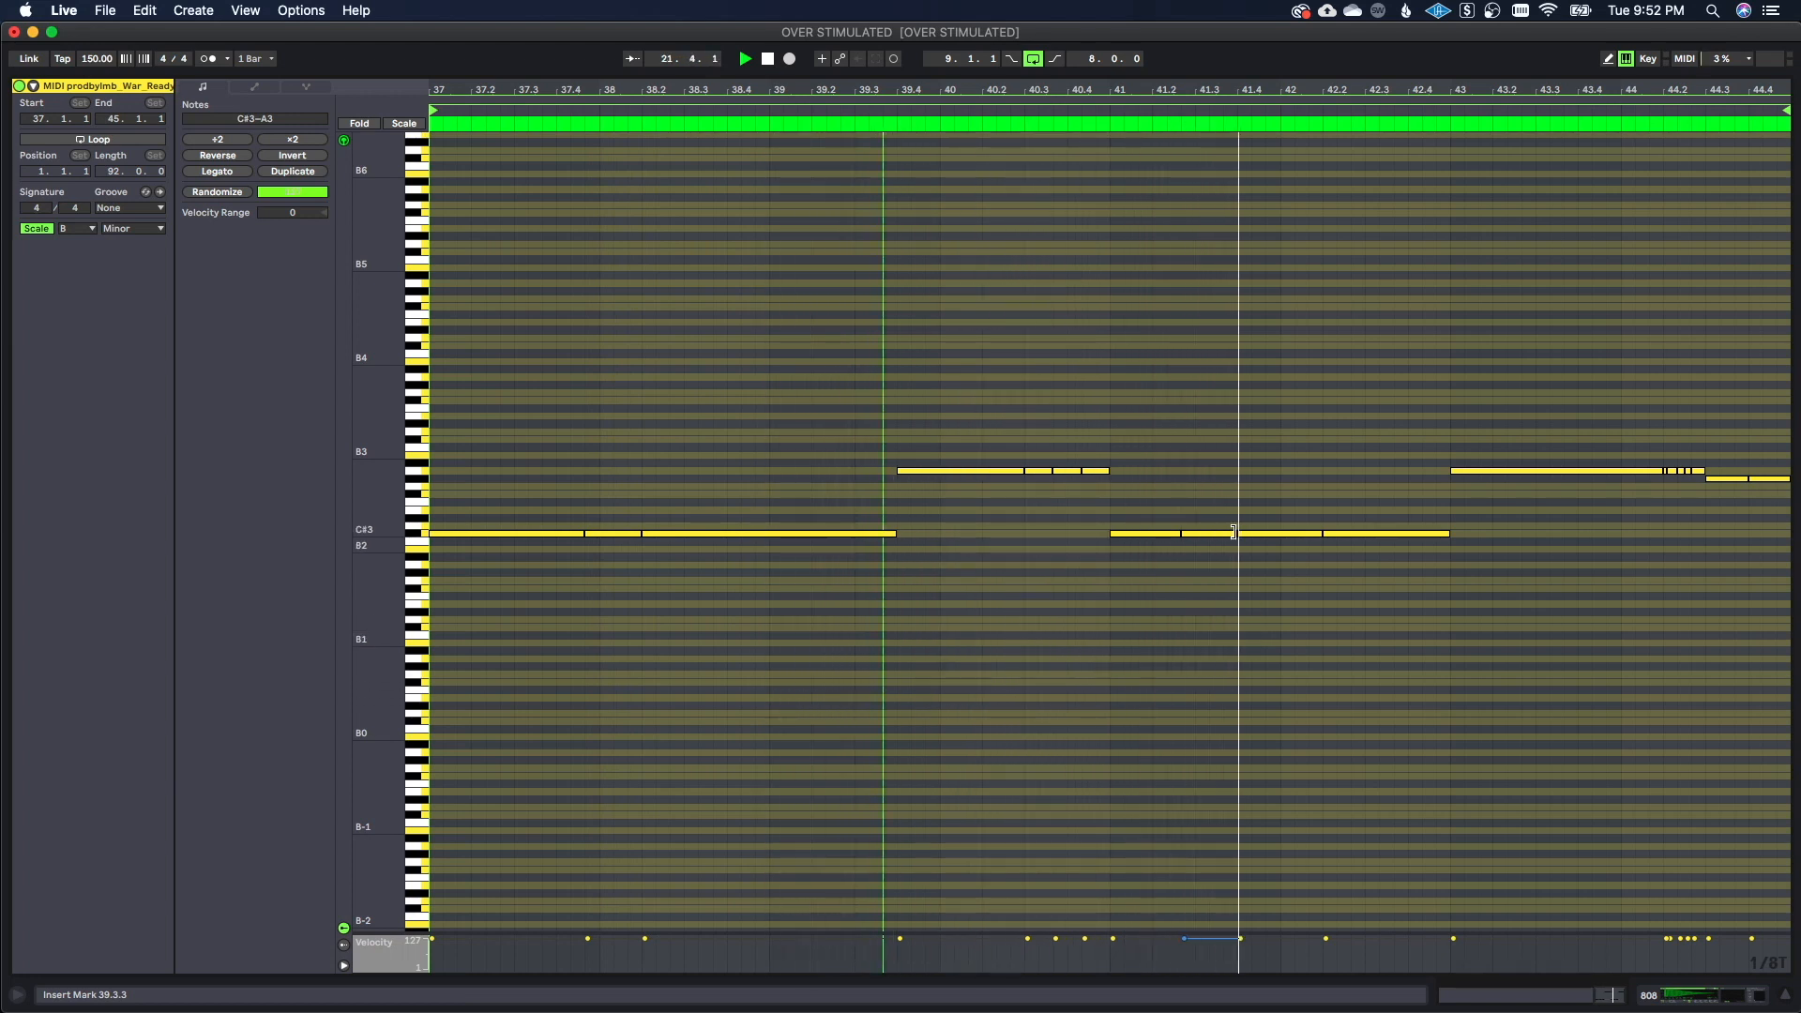
Place an A3 note from 44.2.1 to 44.3.1 just before the closing G#3 notes and play the clip
left_click(1565, 471)
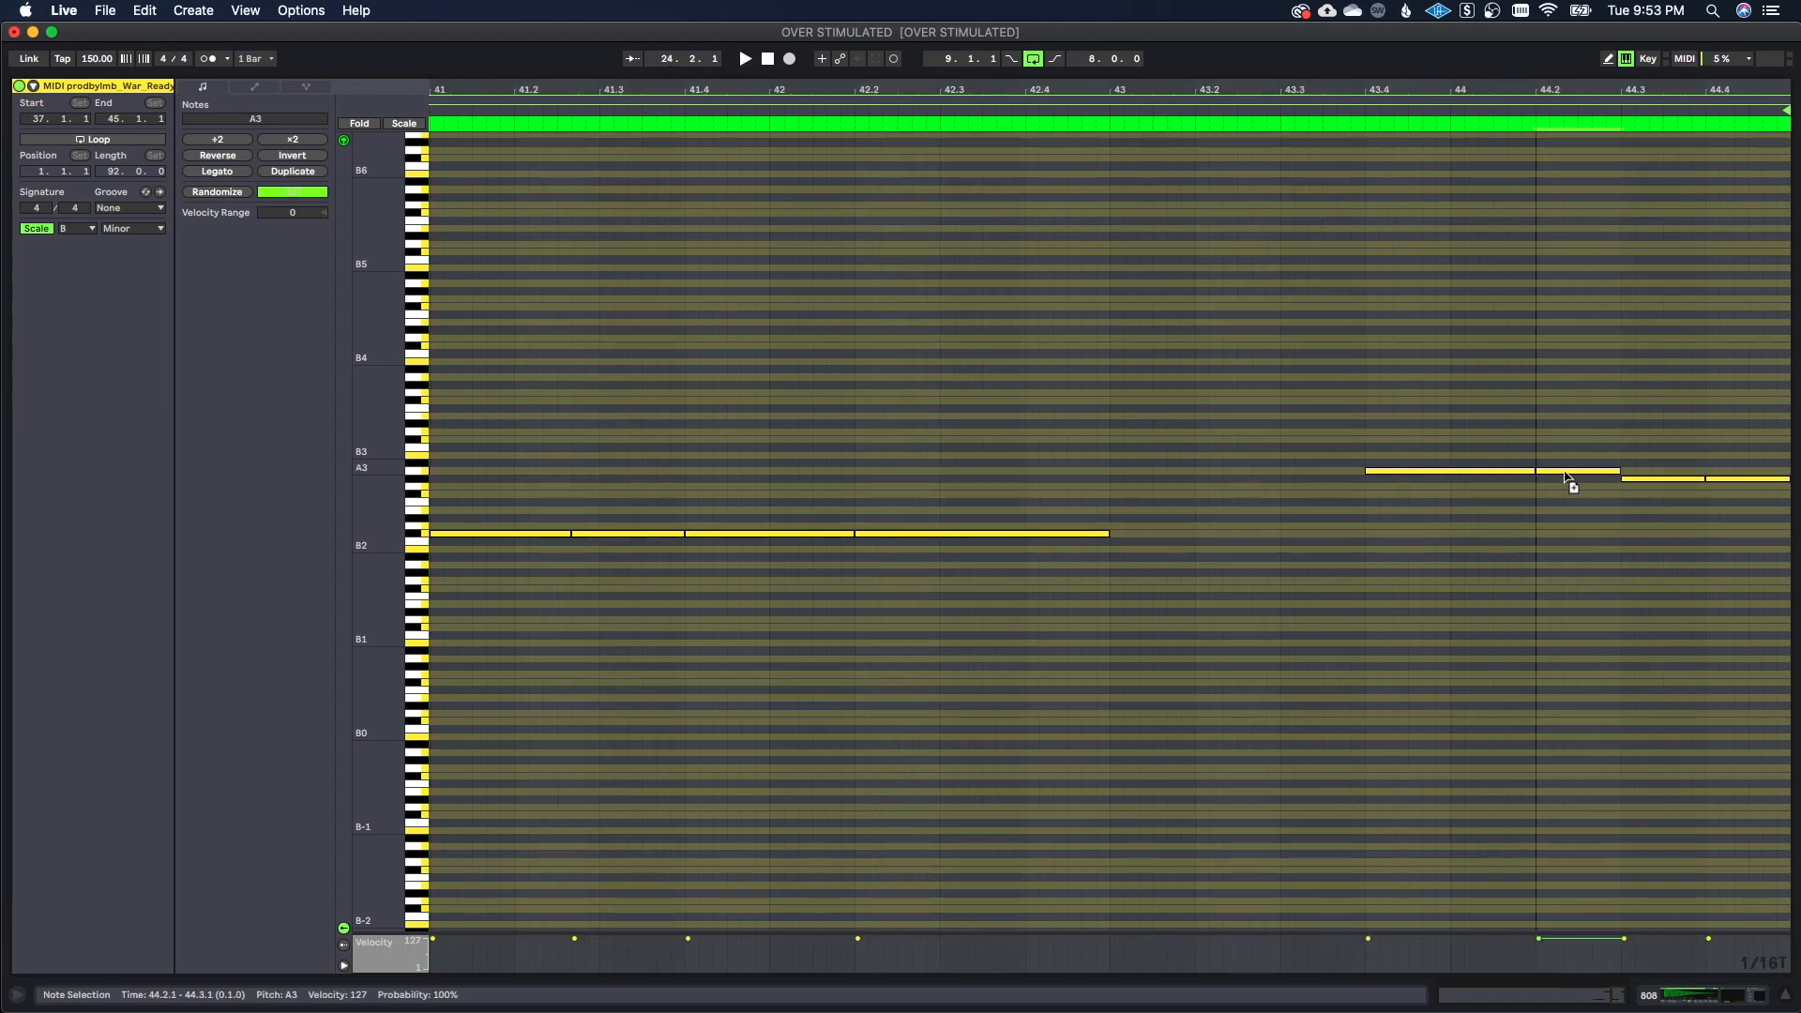
left_click(1551, 503)
key("space")
Lengthen the C#3 note starting at 42.2.1 so it ends at 43.3.3
left_click_drag(1429, 95, 1429, 39)
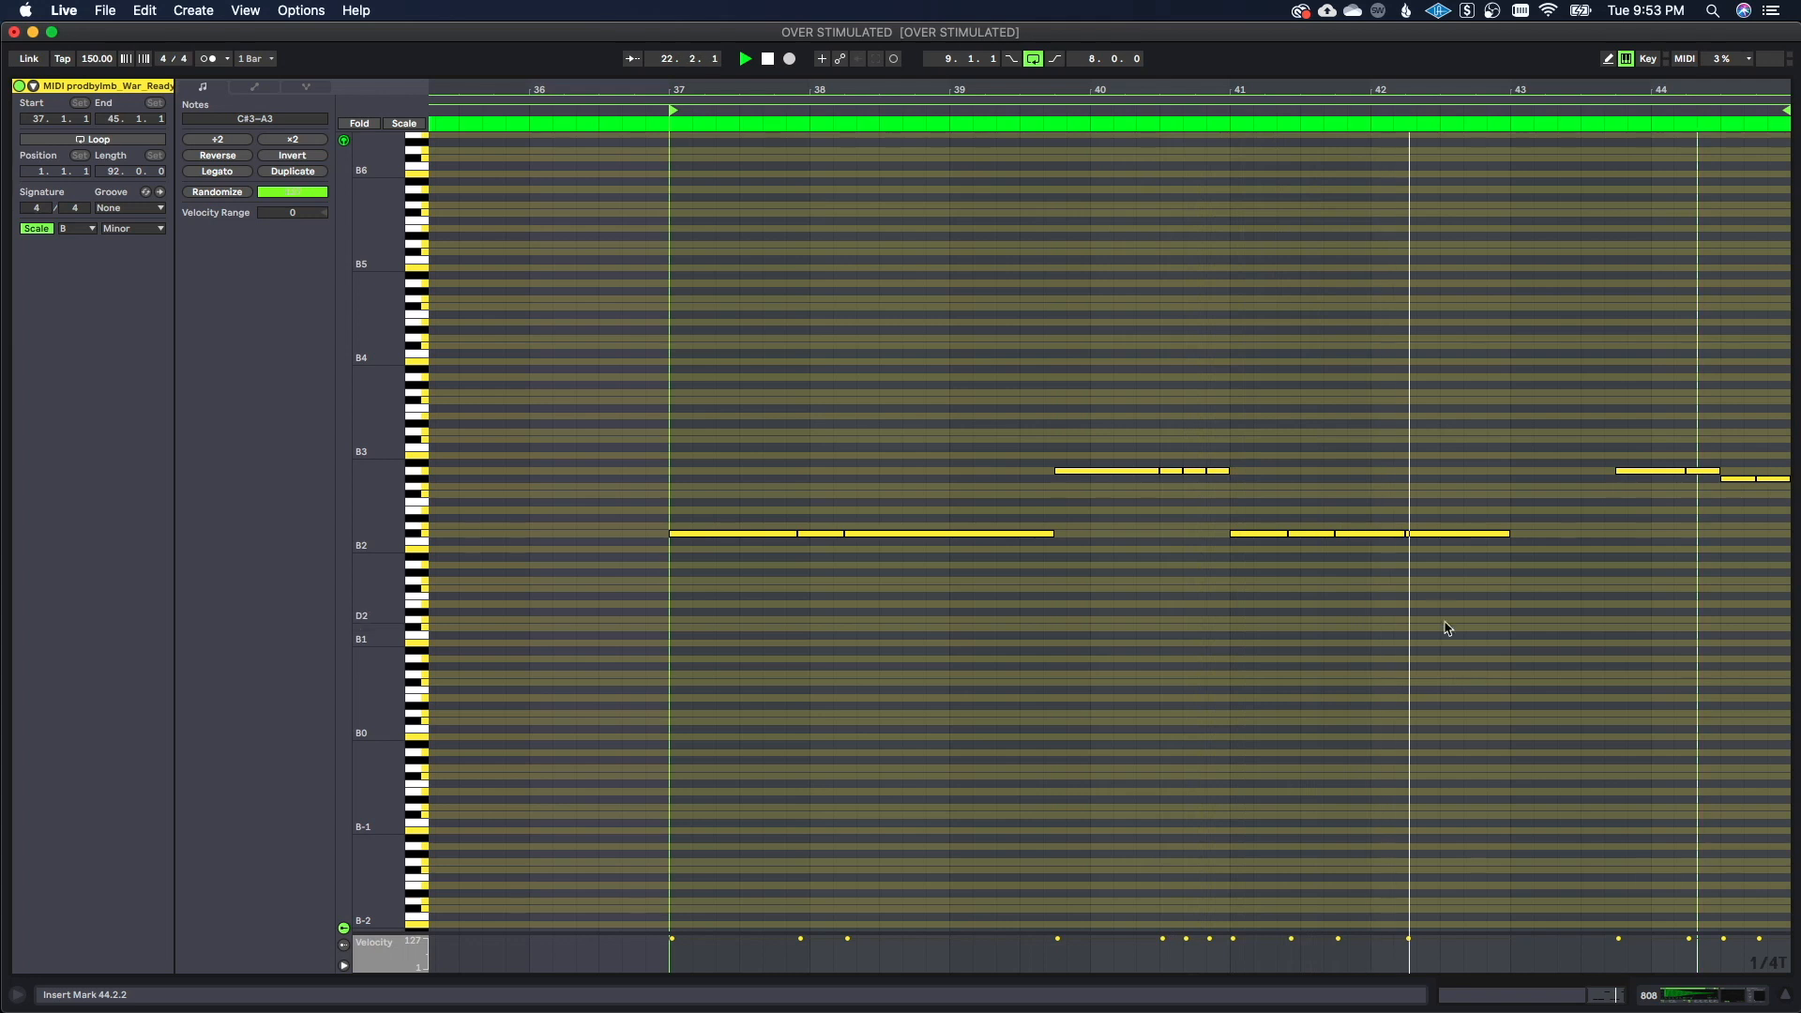
left_click_drag(1509, 534, 1604, 534)
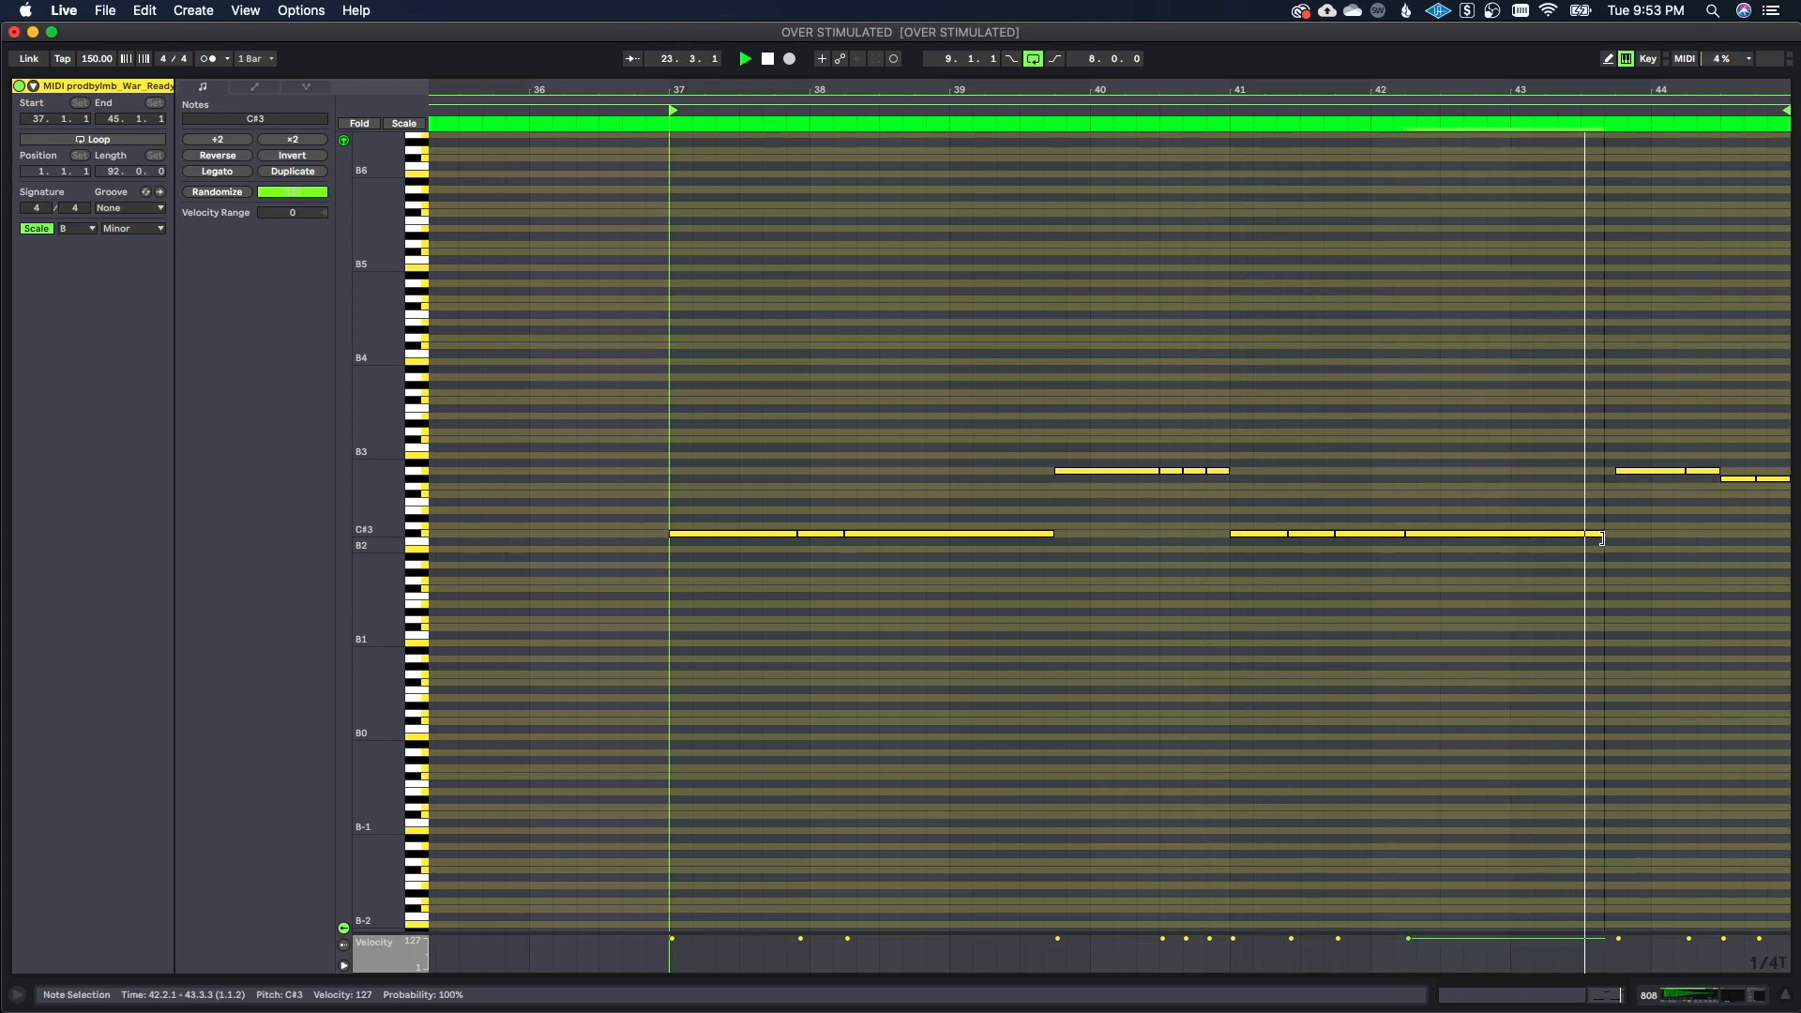